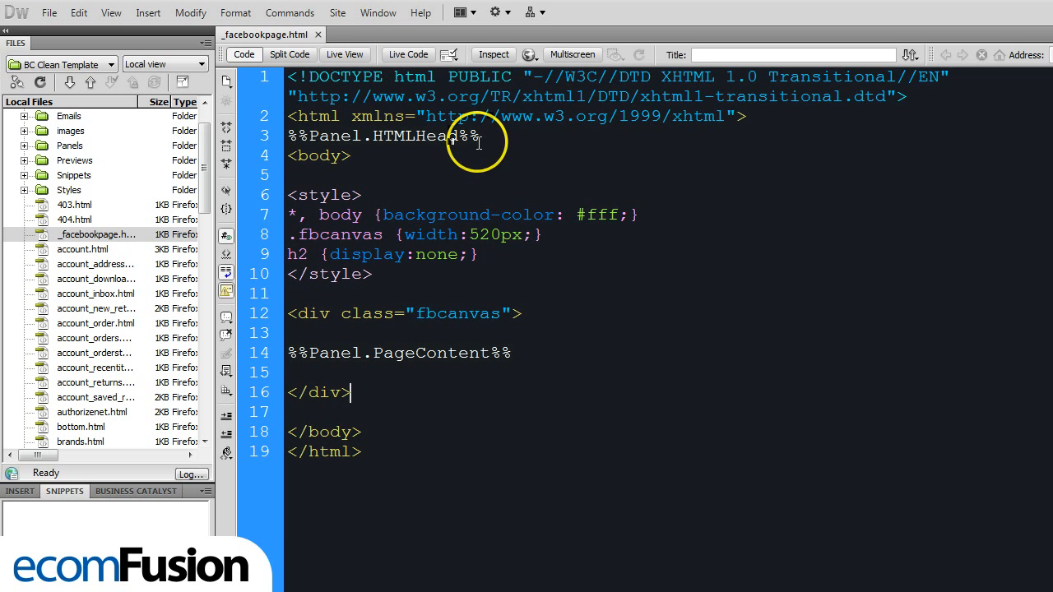
- Examine the HTMLHead and PageContent panel placeholders and the fbcanvas div in _facebookpage.html
left_click_drag(479, 136, 290, 135)
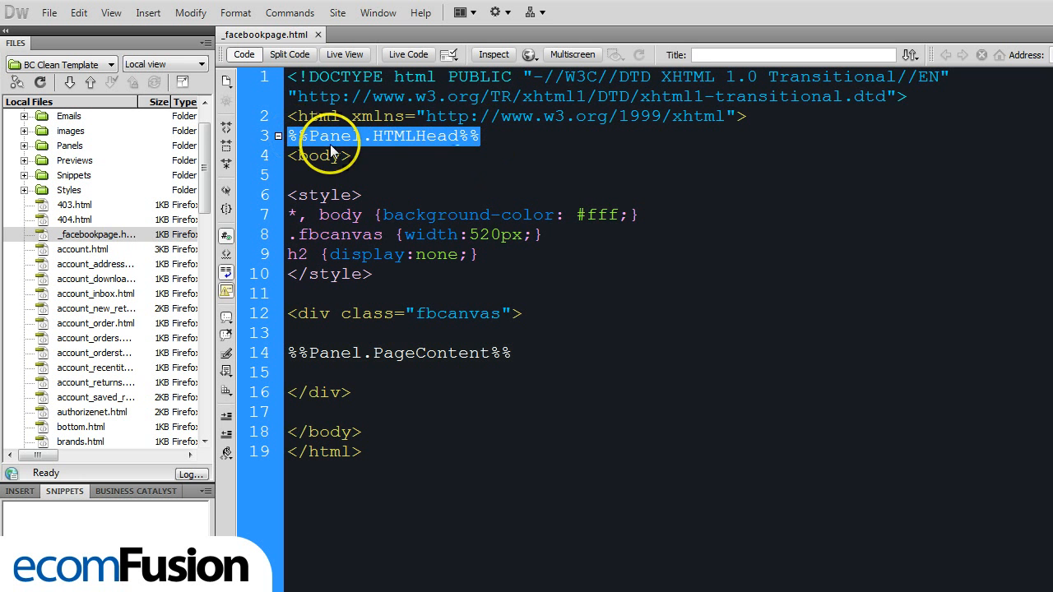
left_click(422, 147)
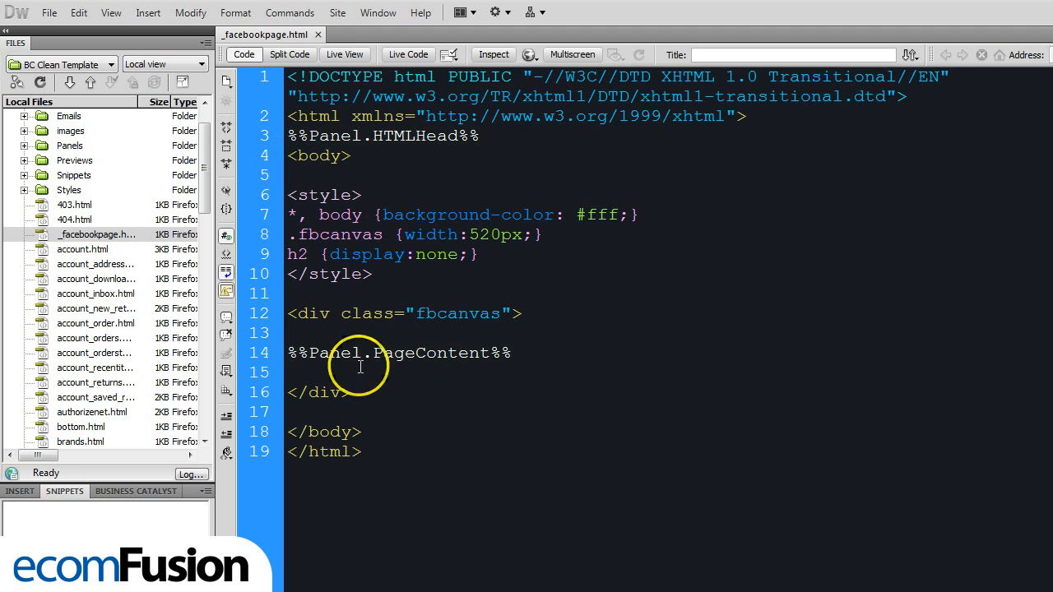
mouse_move(289, 353)
left_mouse_down()
mouse_move(508, 359)
mouse_move(299, 355)
left_mouse_up()
left_click(512, 355)
left_click(346, 356)
left_click(576, 399)
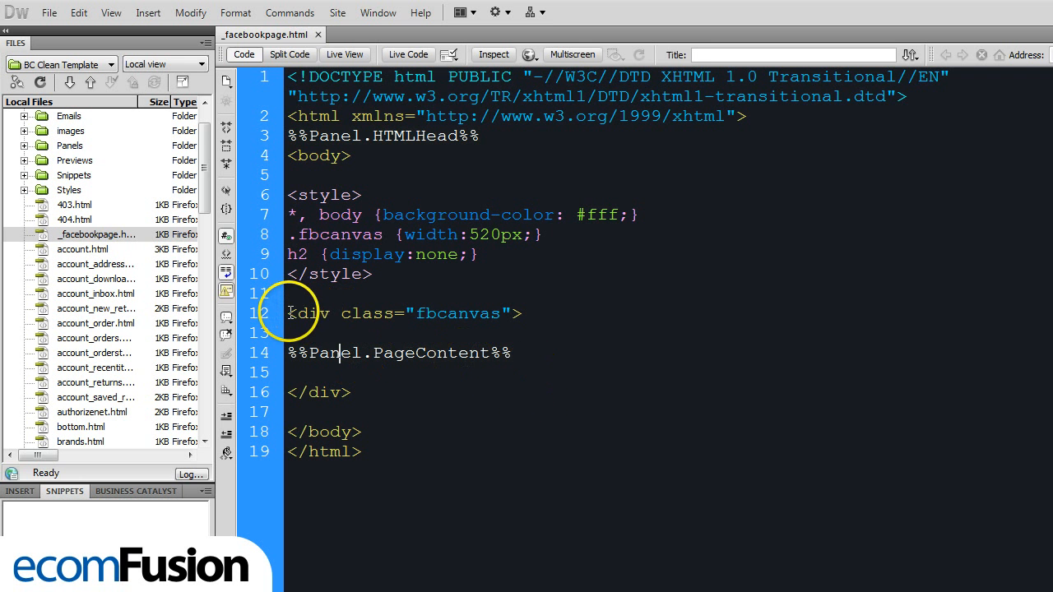
left_click_drag(289, 314, 527, 313)
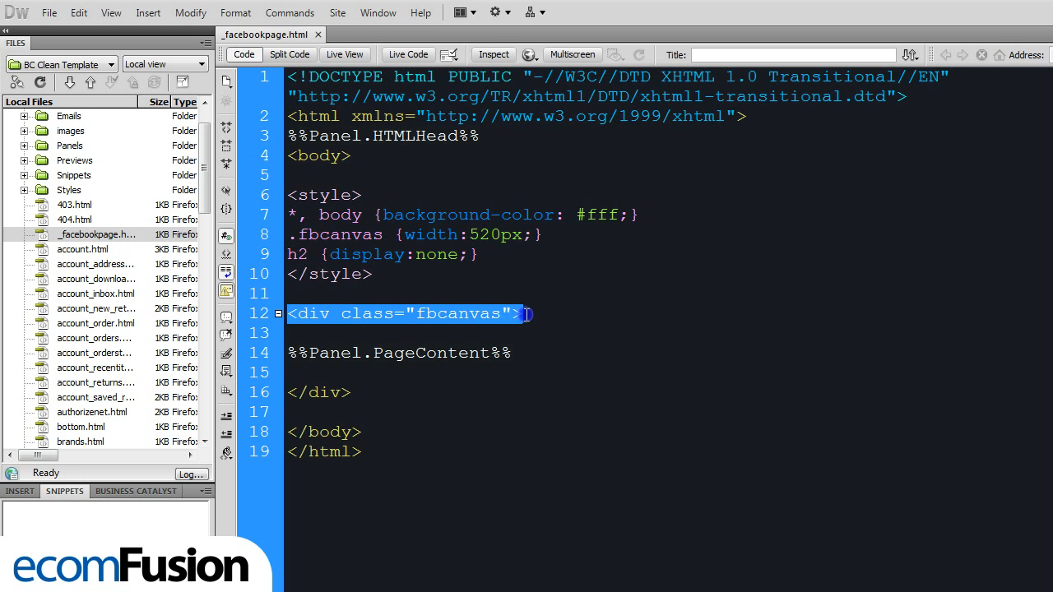
left_click(528, 313)
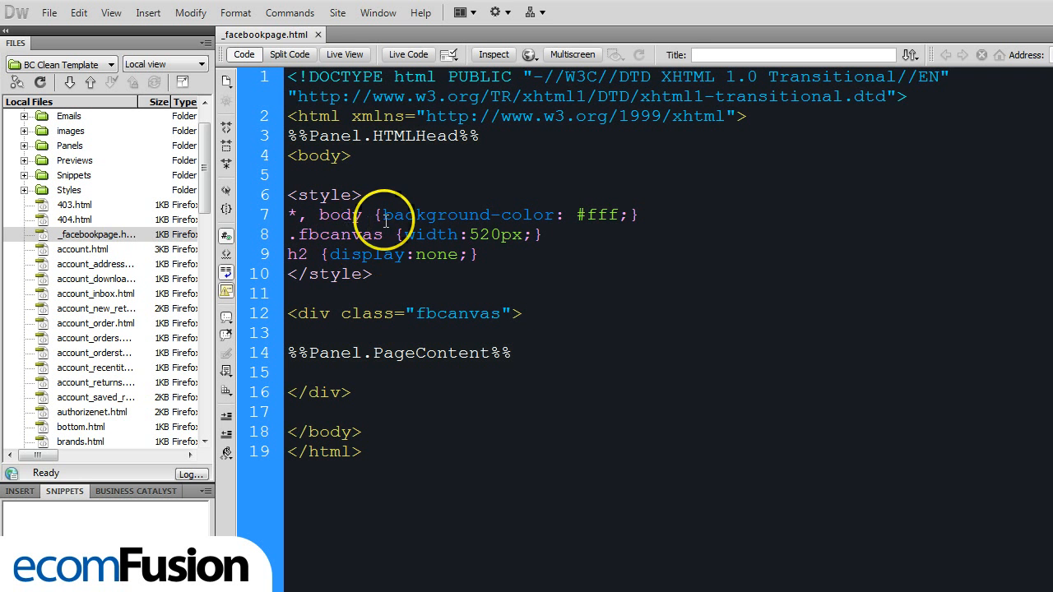
- Examine the style rules for the body background, the fbcanvas width and the h2 display in _facebookpage.html
left_click_drag(288, 215, 649, 216)
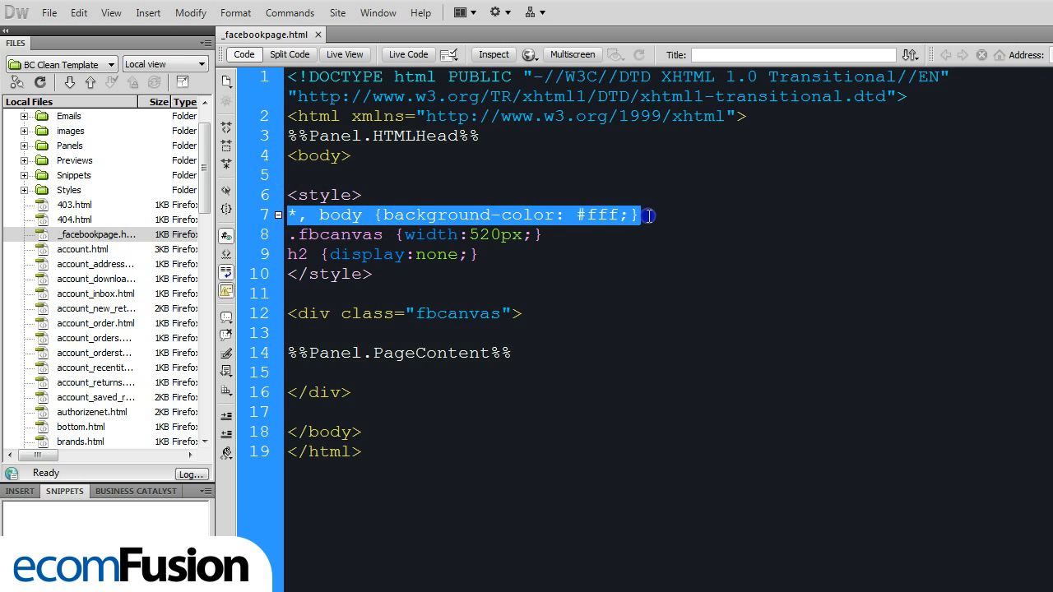
left_click(648, 216)
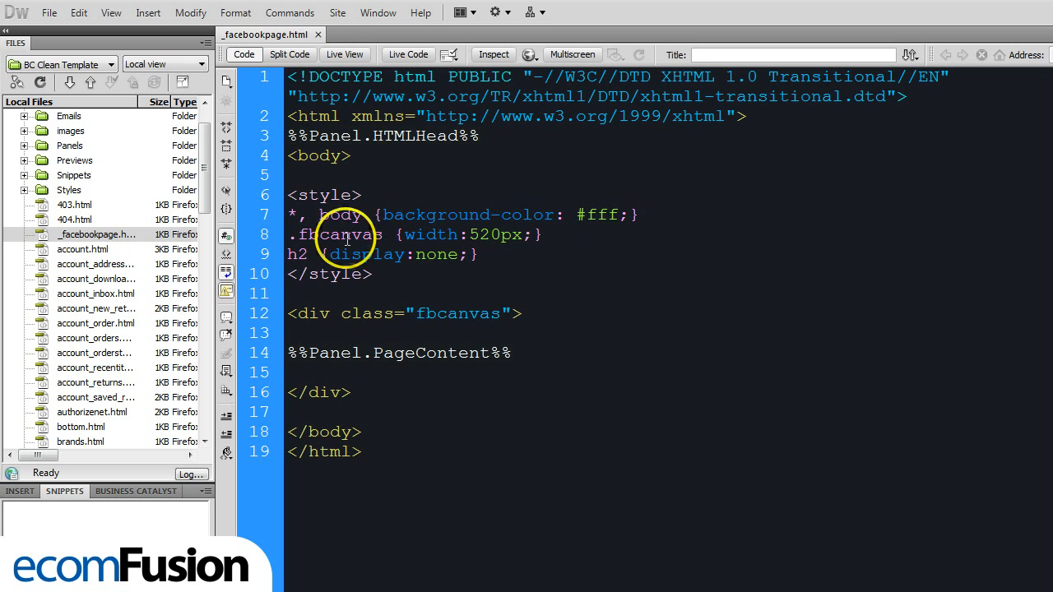
left_click_drag(288, 234, 375, 257)
left_click_drag(319, 314, 362, 314)
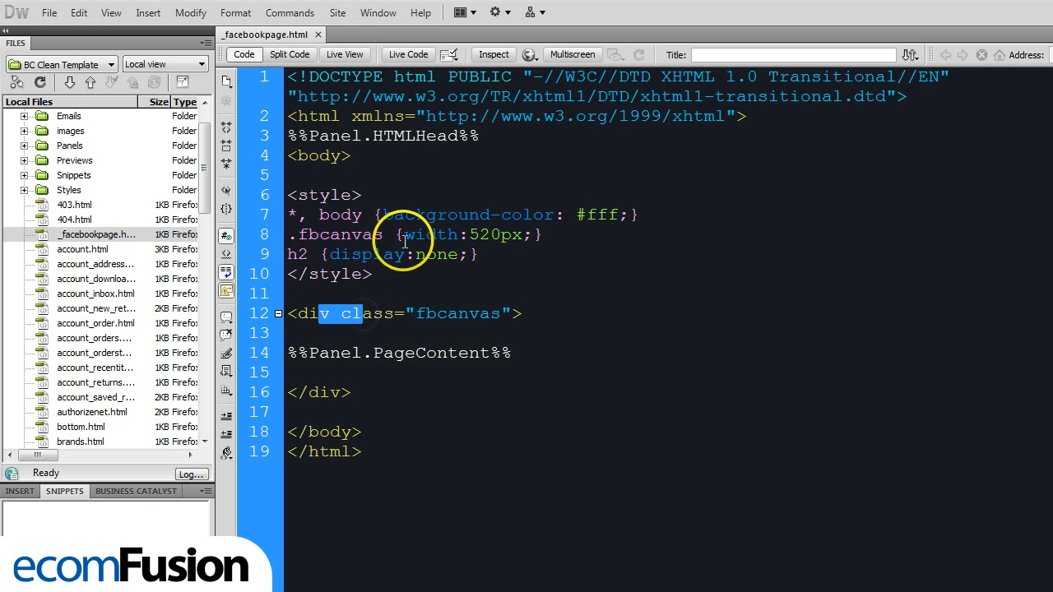
left_click_drag(404, 236, 535, 236)
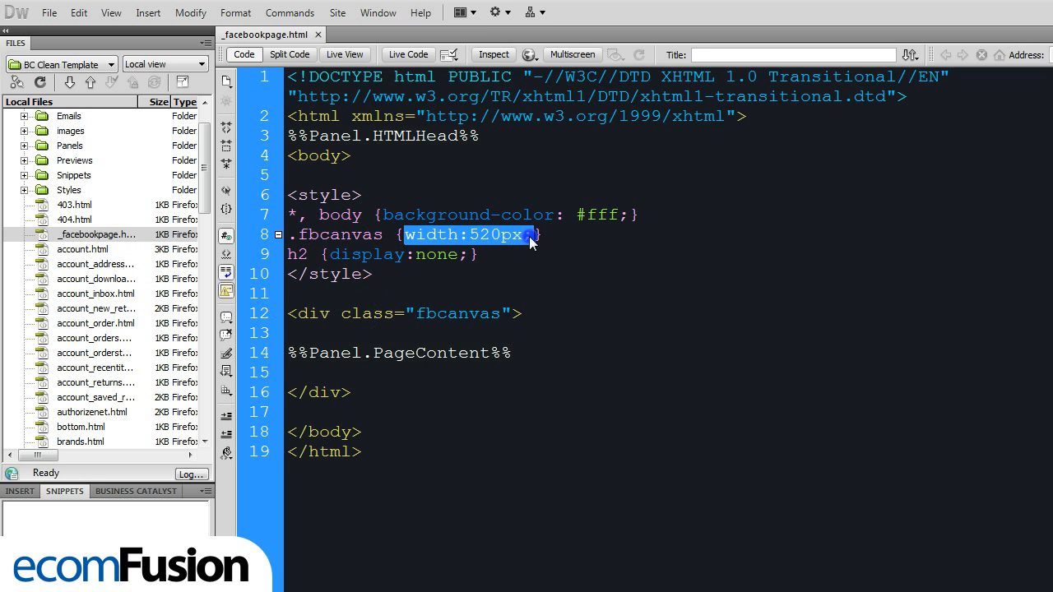
left_click(545, 236)
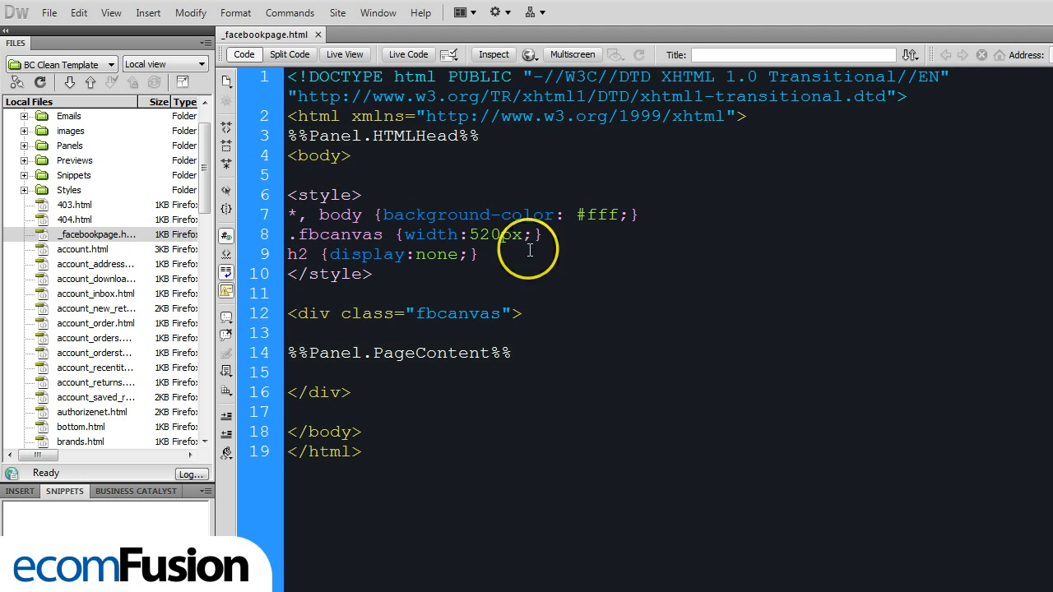
left_click(475, 255)
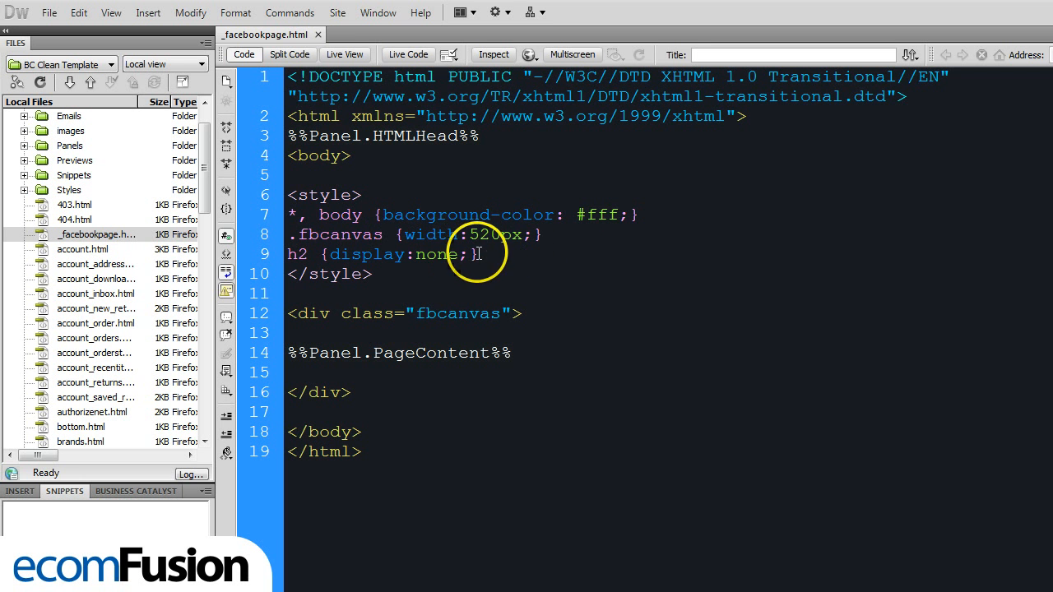
type("}")
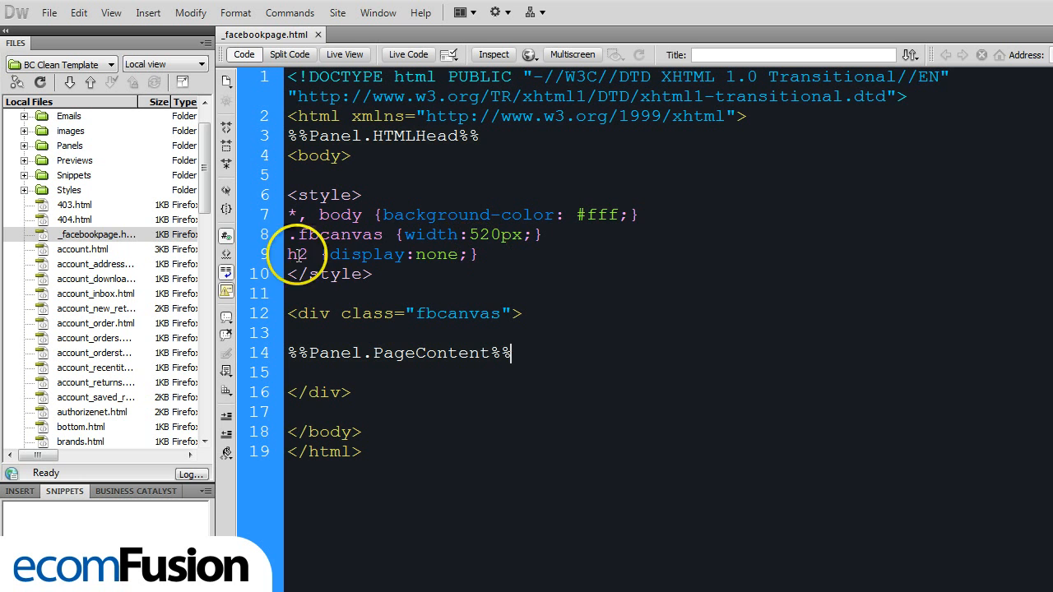
left_click(302, 254)
left_click_drag(301, 253, 475, 252)
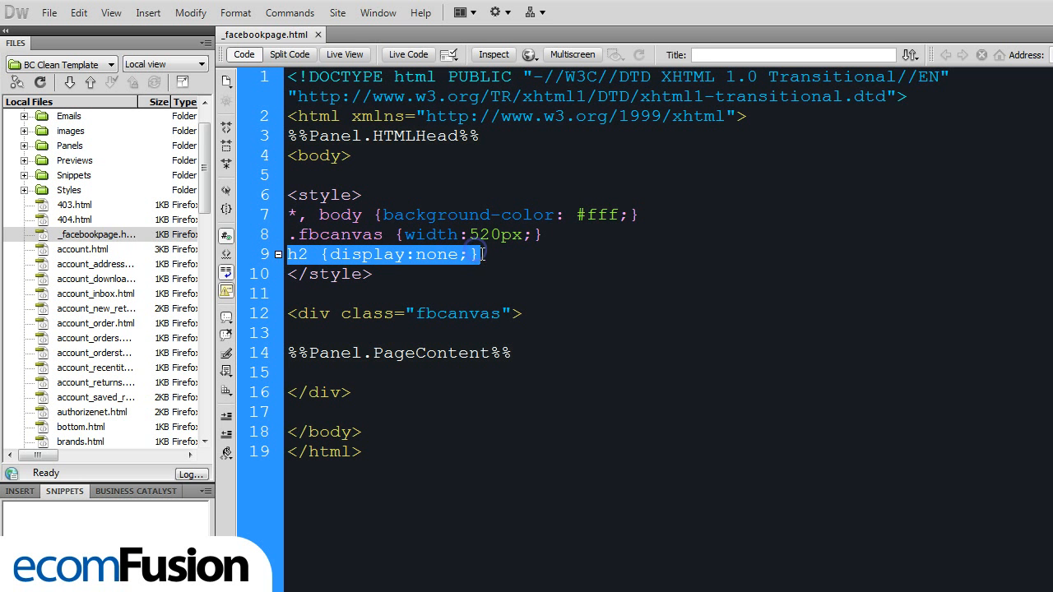
left_click(481, 254)
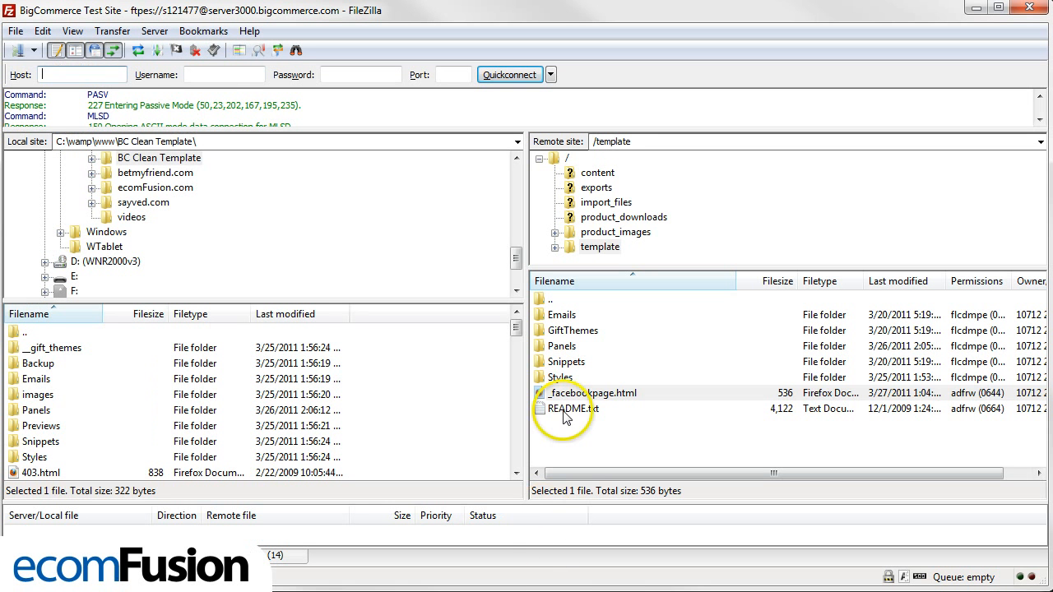
- Switch to FileZilla and check for _facebookpage.html in the remote template folder
left_click(578, 396)
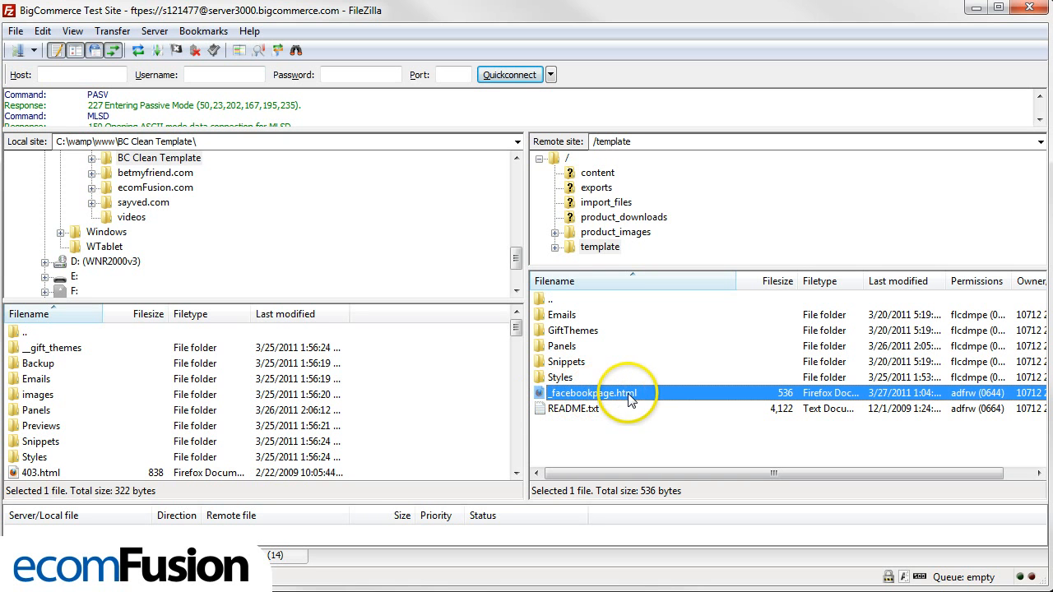
left_click(599, 247)
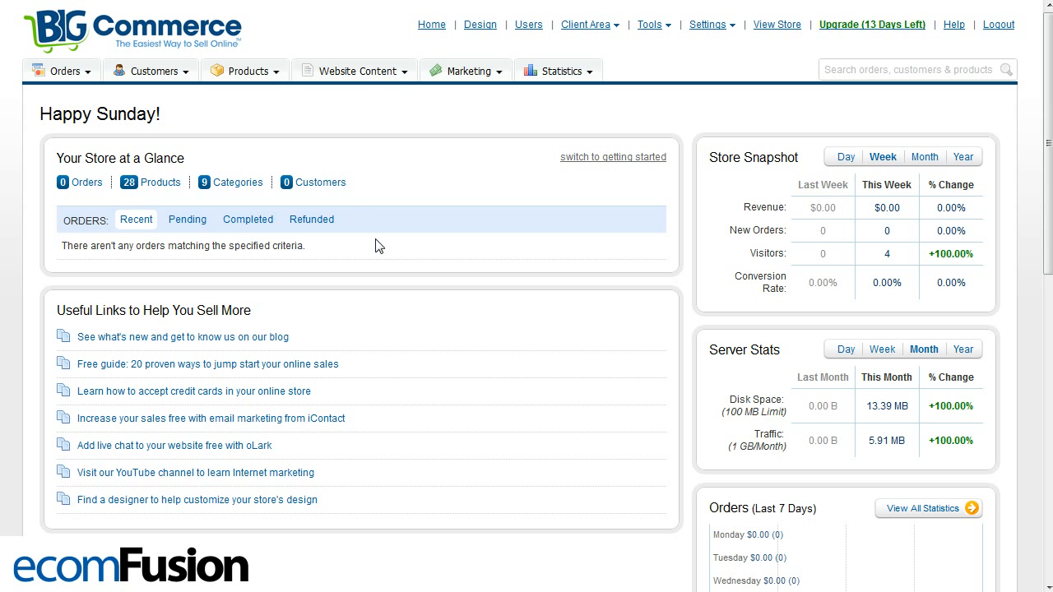
- Switch to the BigCommerce control panel and start a new web page named "Facebook Fan Page"
left_click(376, 71)
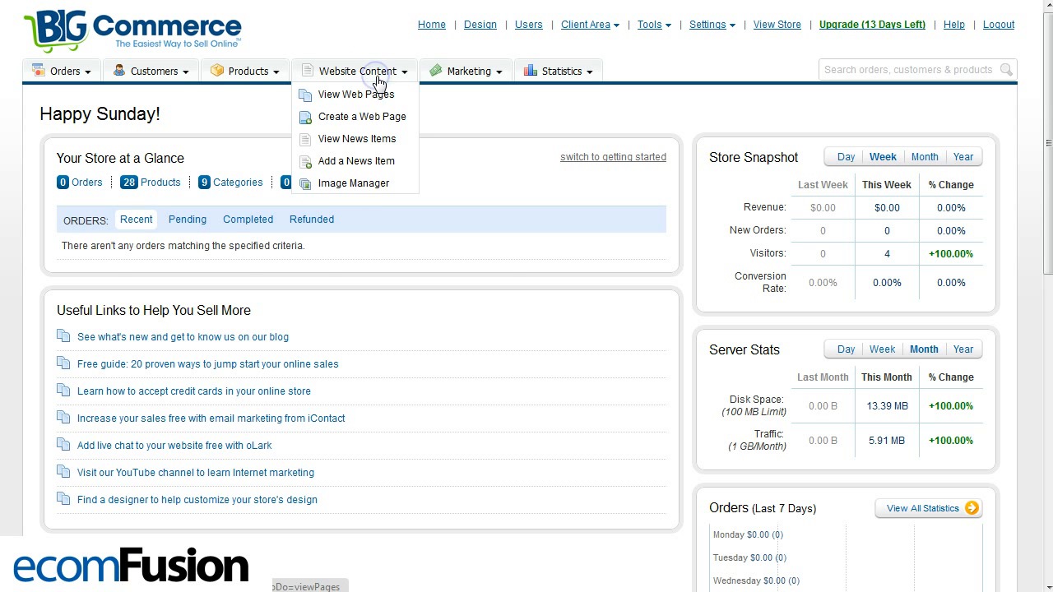
left_click(362, 117)
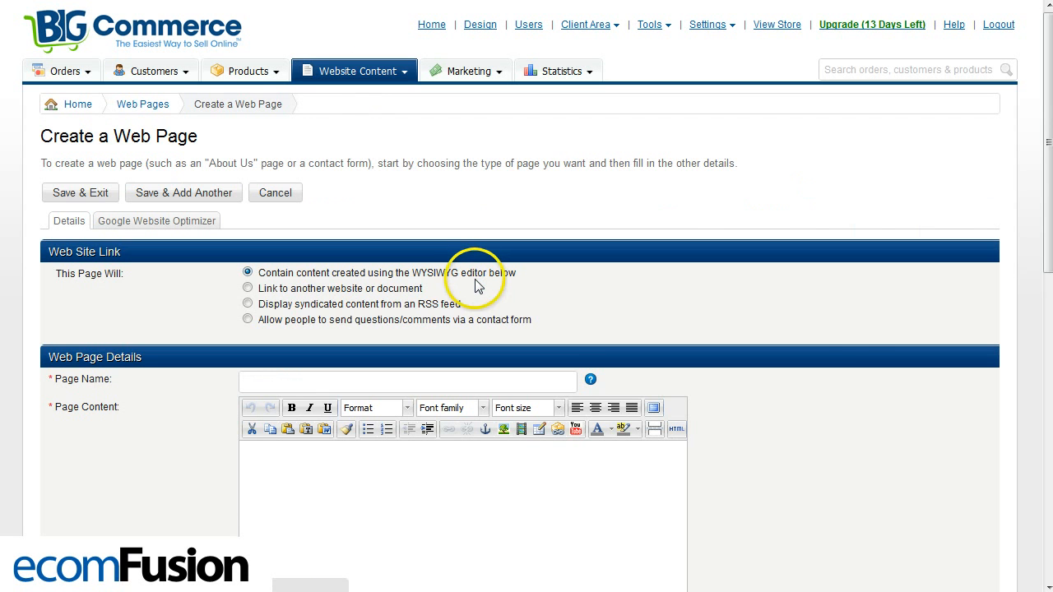
scroll(851, 332, "down", 2)
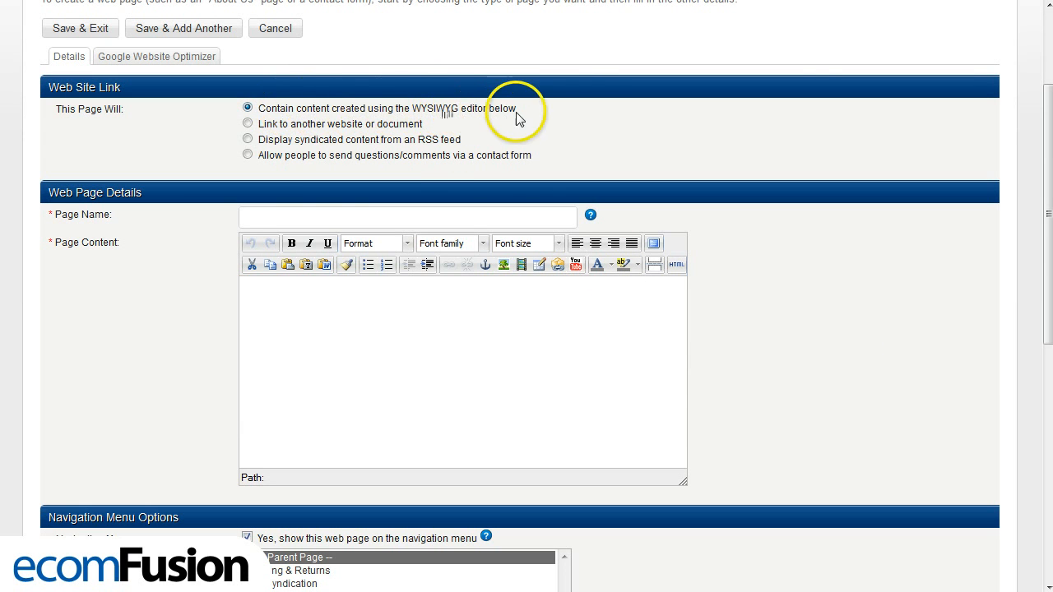
left_click(295, 219)
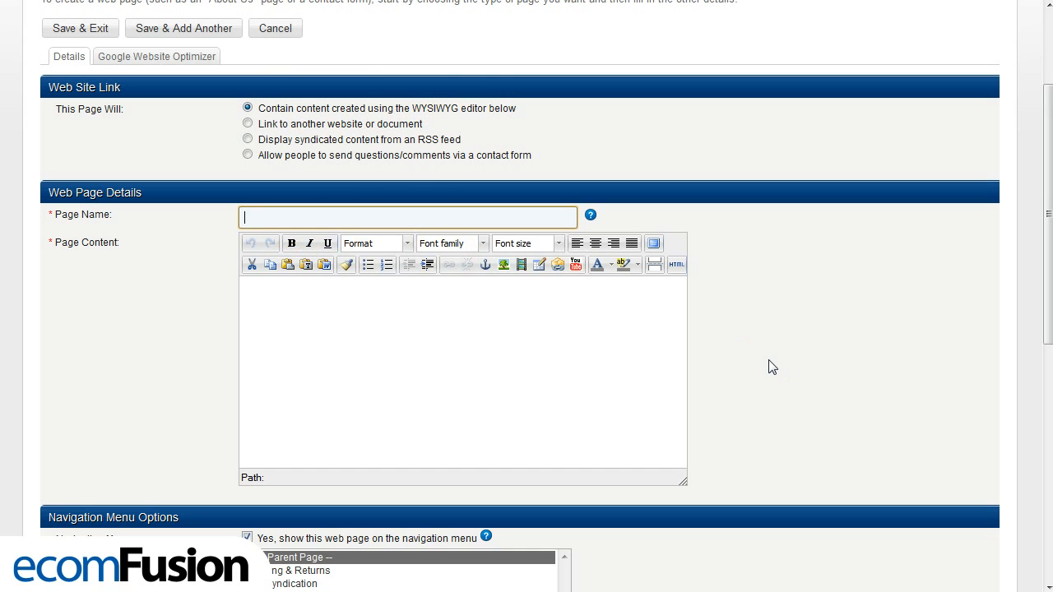
type("Faceb")
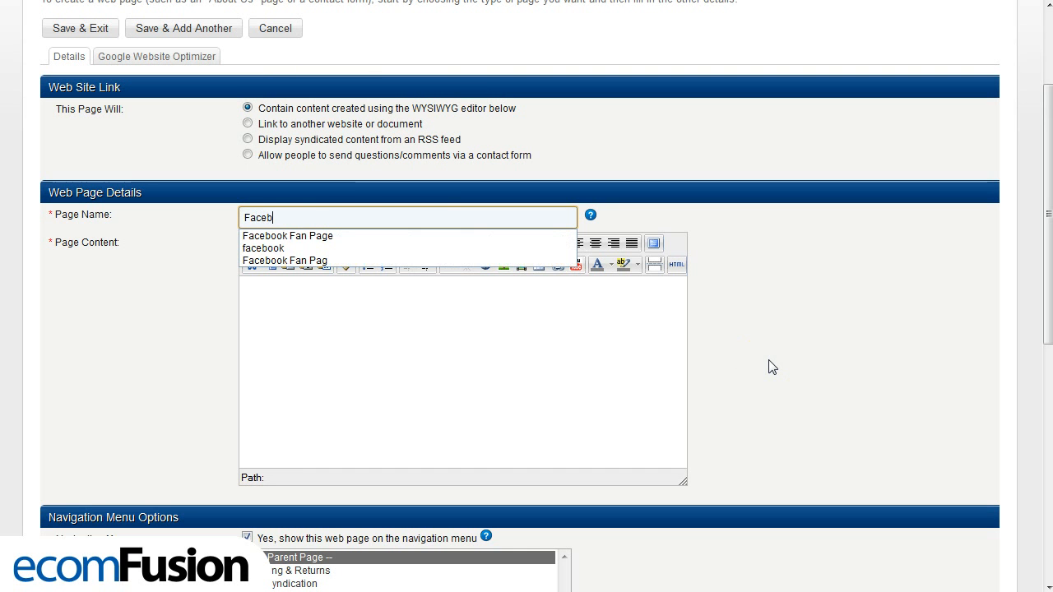
type("ook Fan Page")
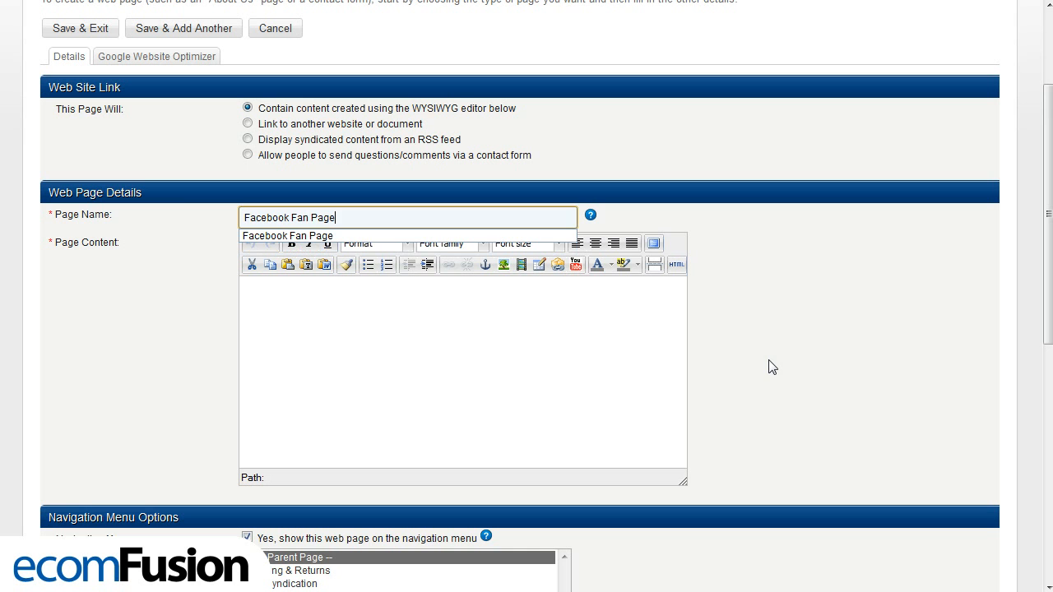
left_click(772, 367)
left_click(539, 267)
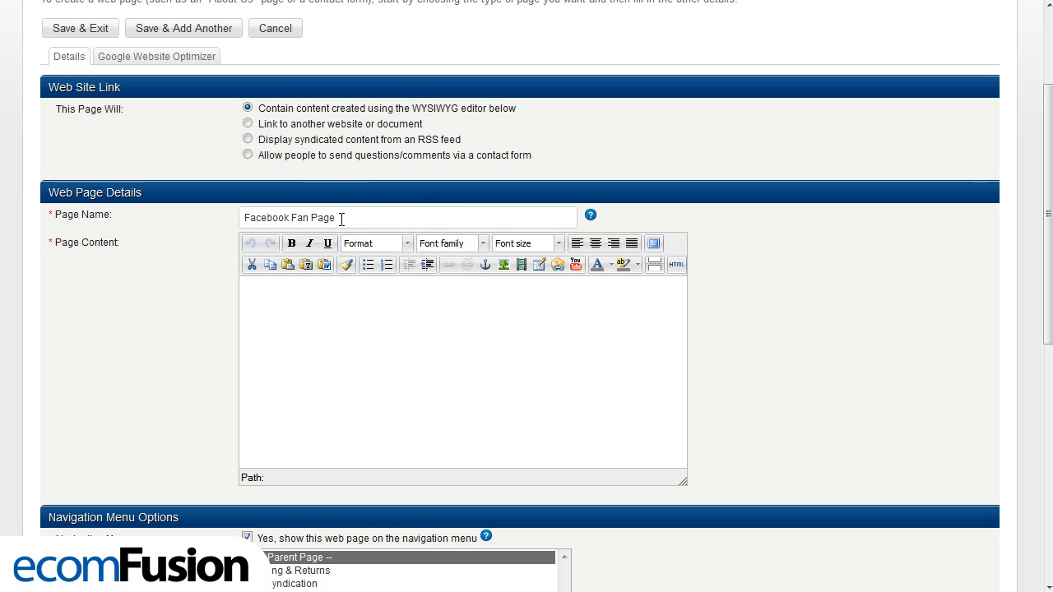
left_click_drag(340, 217, 244, 212)
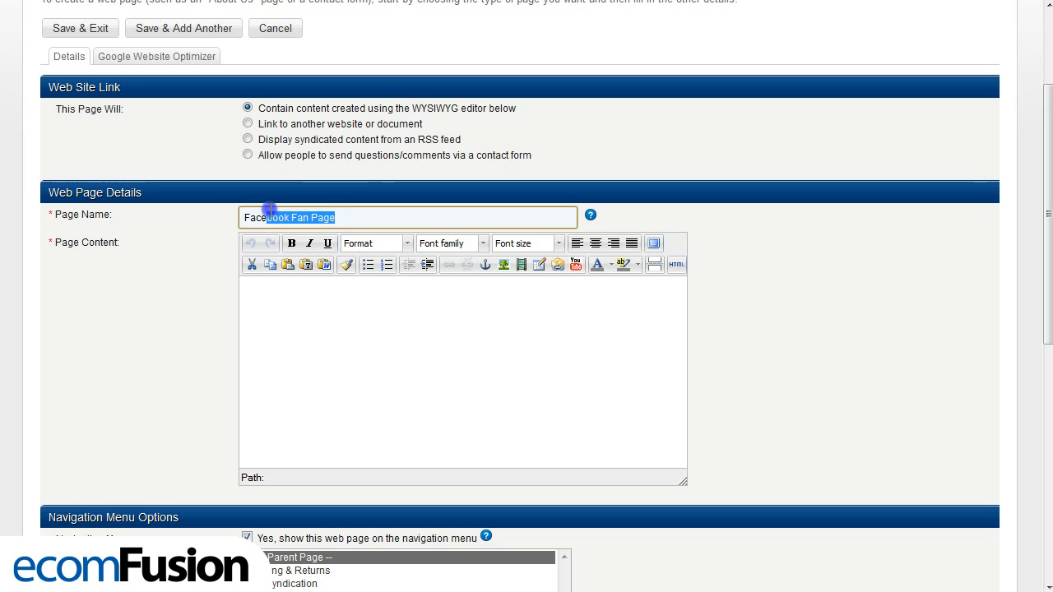
left_click(247, 219)
left_click(205, 226)
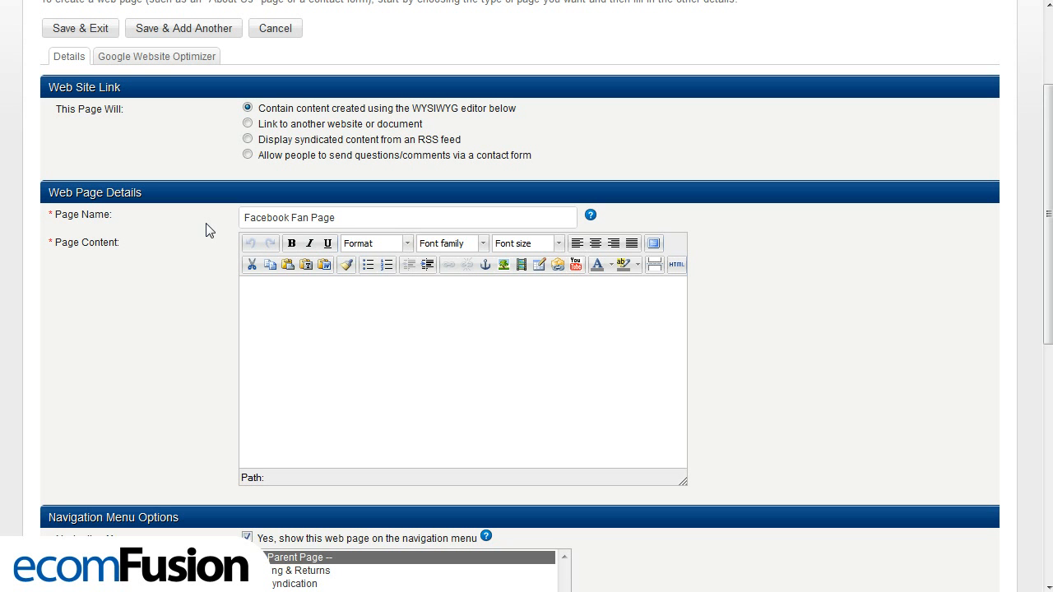
- Enter "This is any content you want to put on your Facebook page." as the page content
left_click(265, 293)
type("want to put on your ")
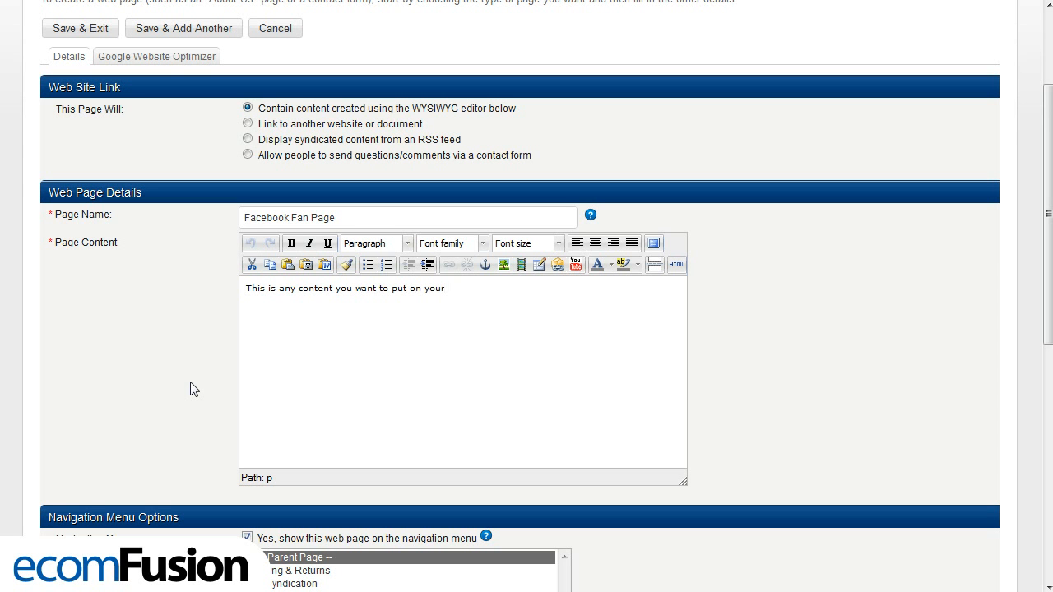
type("Facebook page.")
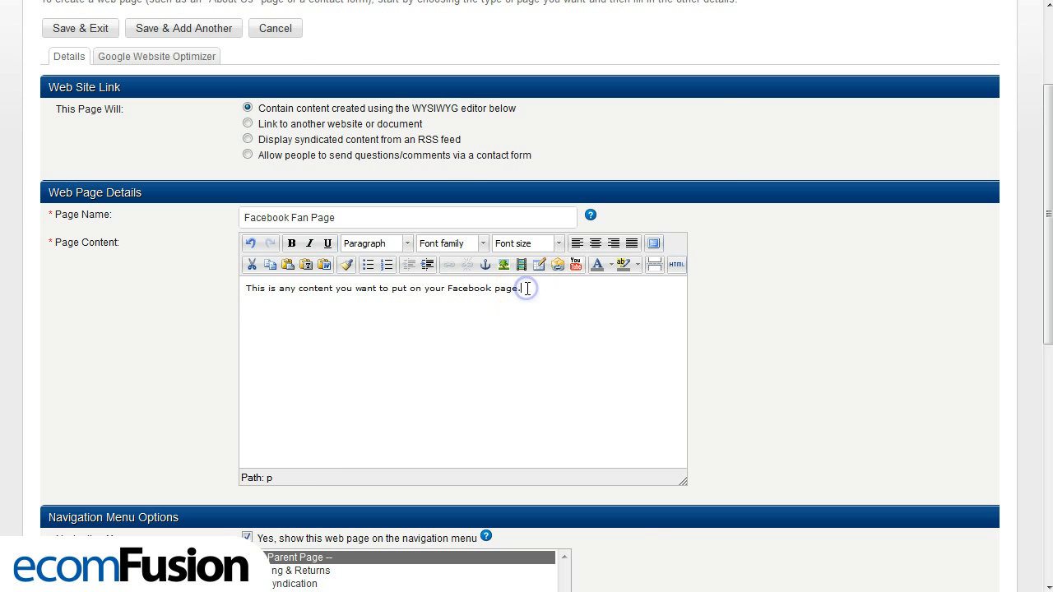
- Insert the YouTube video watch?v=_kTE0B7YEZo on a new line below the text in the page content
key("Return")
left_click(576, 264)
left_click(479, 119)
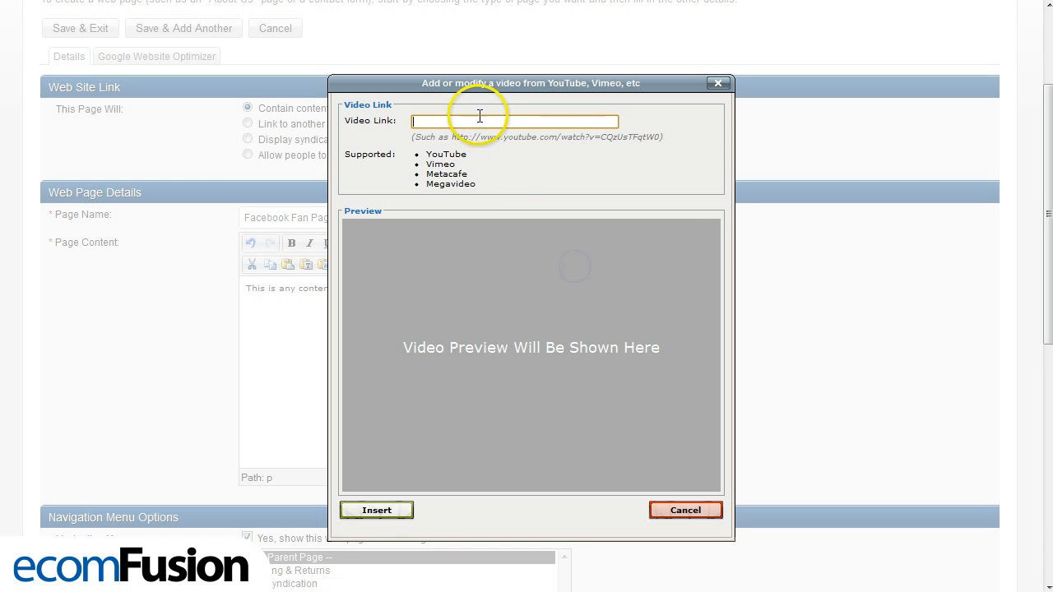
right_click(476, 119)
left_click(522, 204)
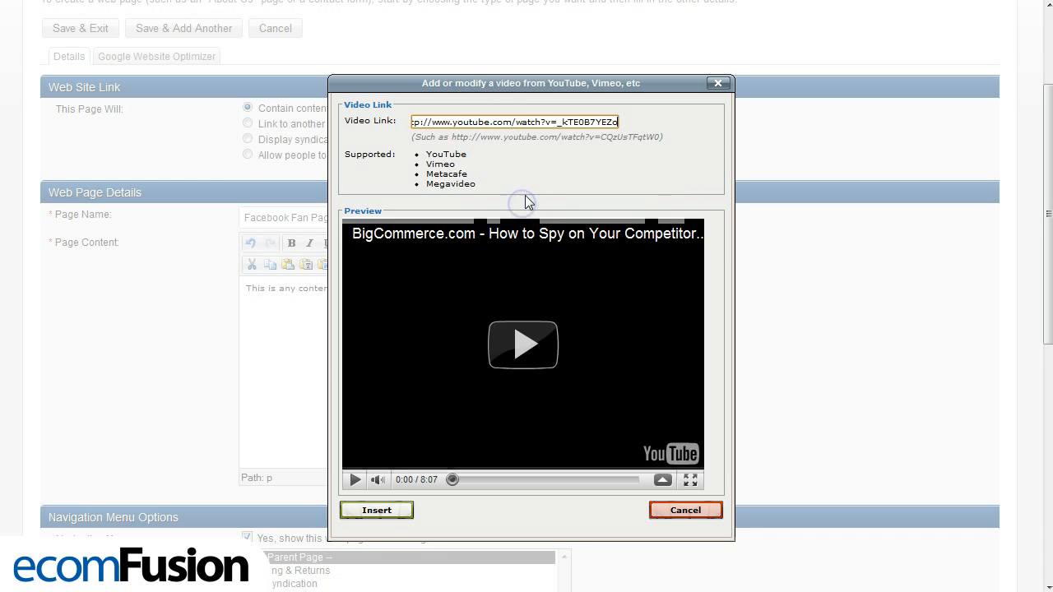
left_click(409, 511)
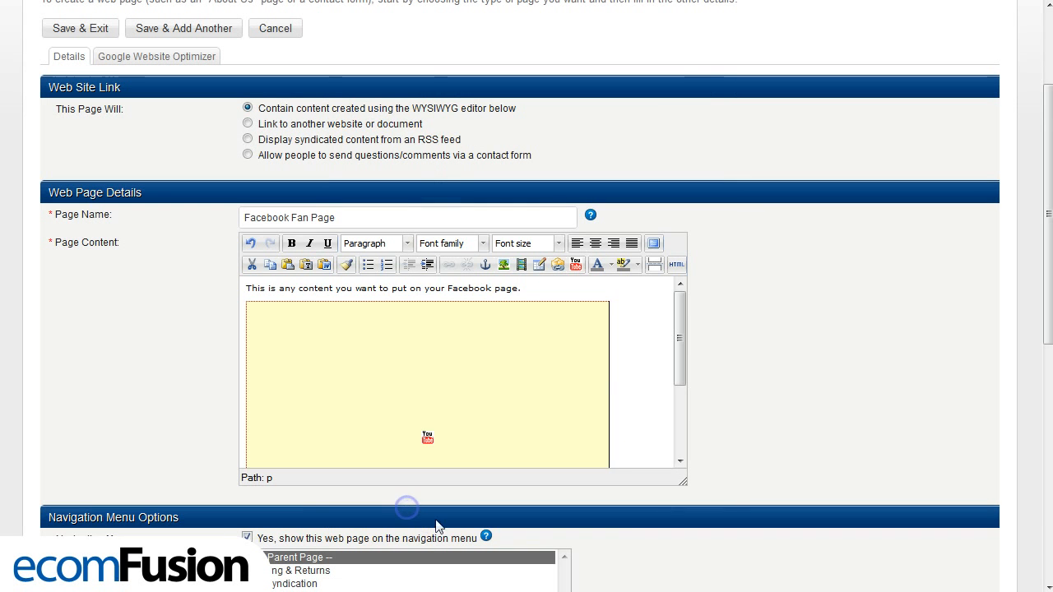
left_click_drag(681, 344, 683, 306)
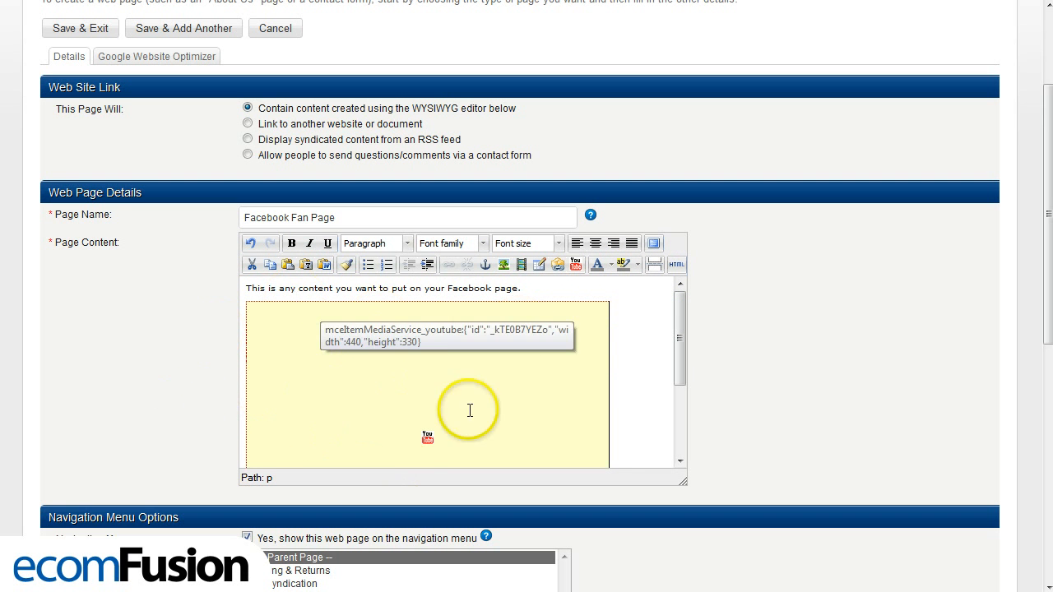
- Exclude the web page from the store's navigation menu
scroll(195, 370, "down", 3)
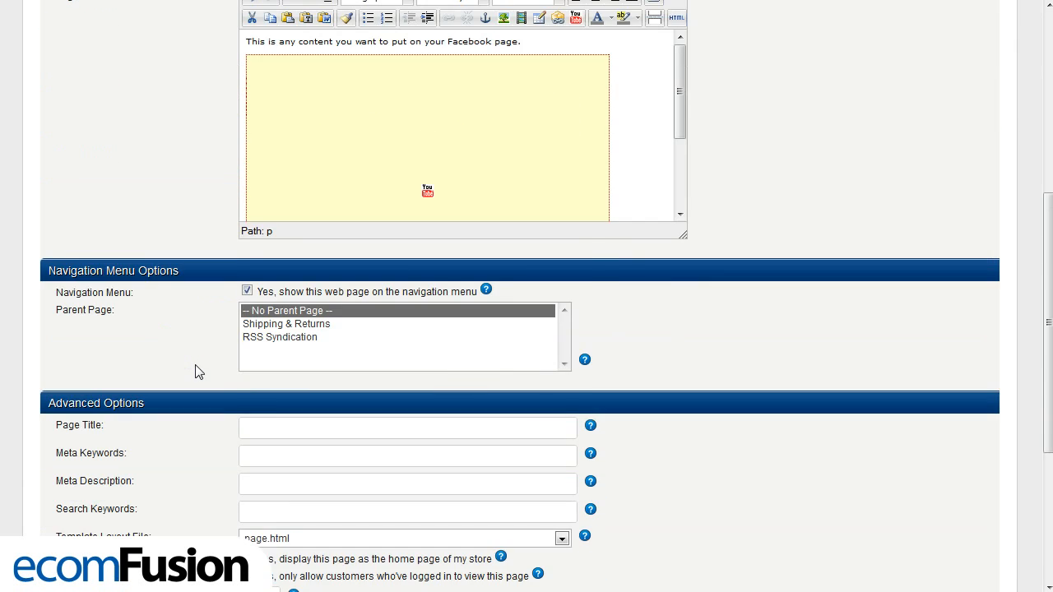
scroll(195, 370, "down", 3)
scroll(197, 371, "up", 1)
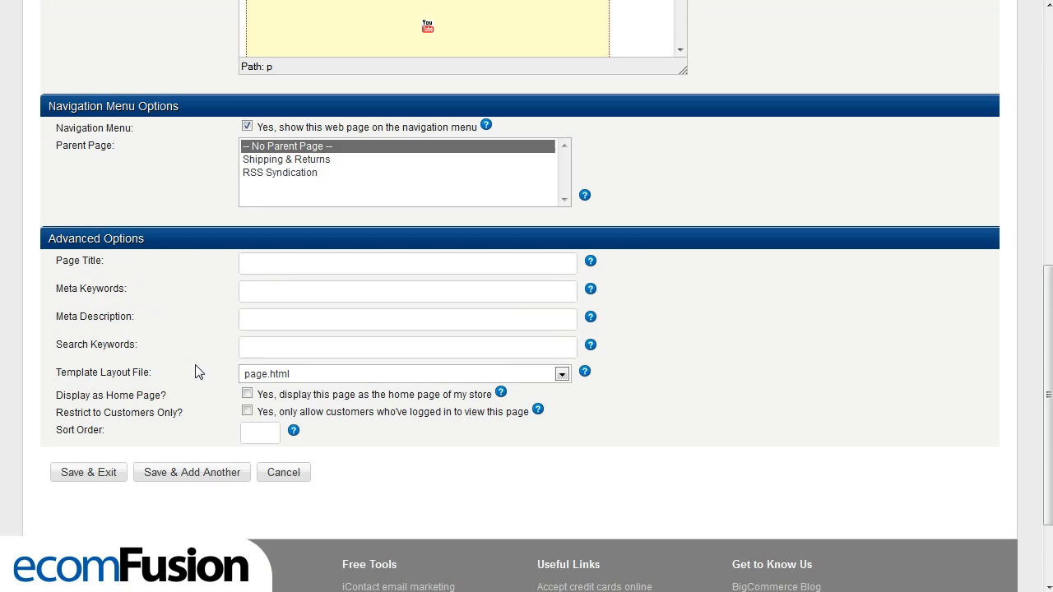
left_click(246, 128)
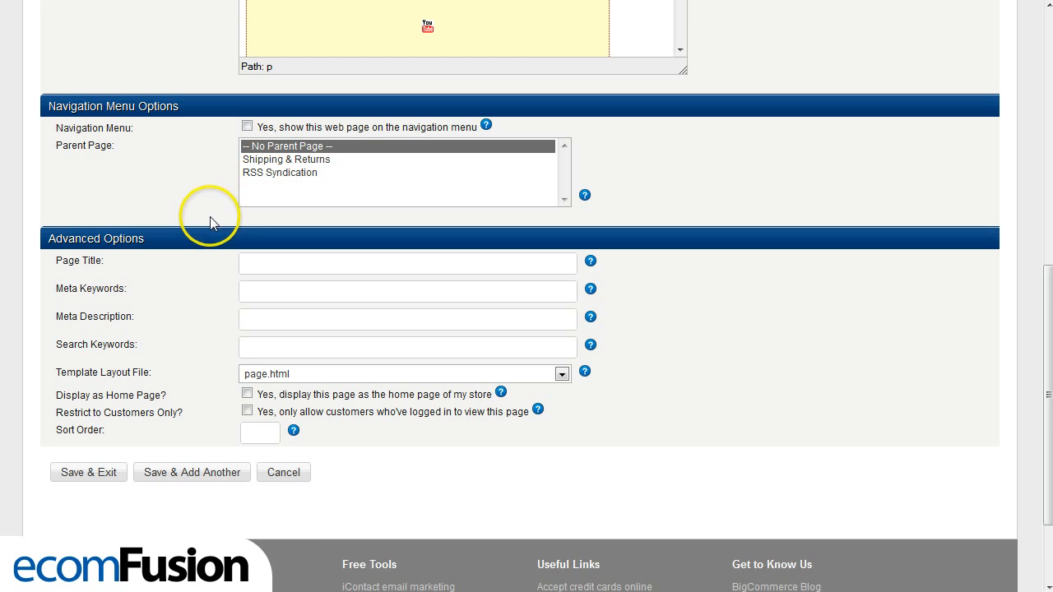
scroll(189, 280, "down", 1)
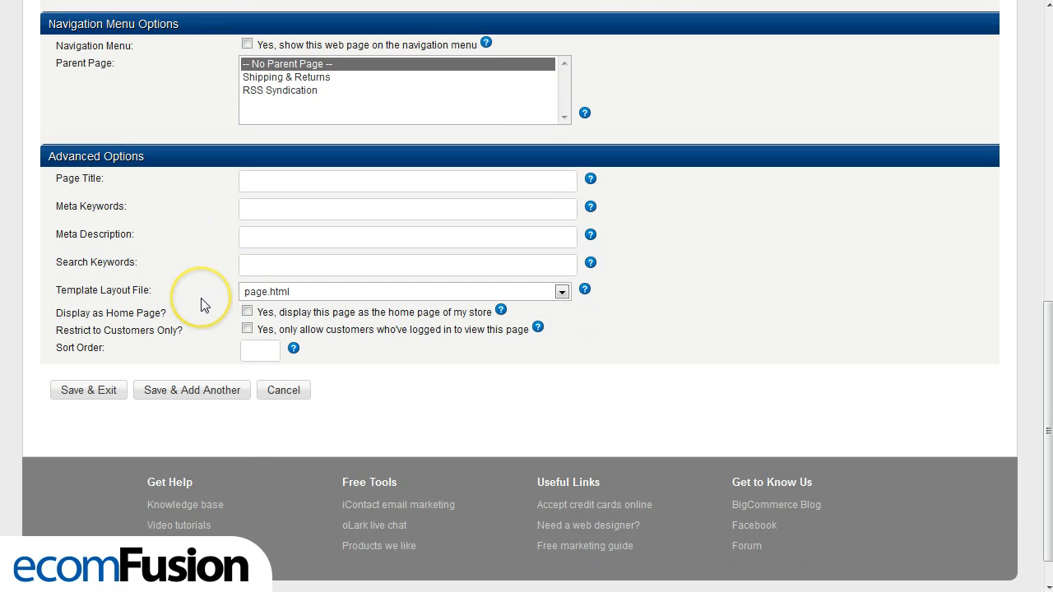
- Set the web page's template layout file to _facebookpage.html and save the page
left_click(326, 292)
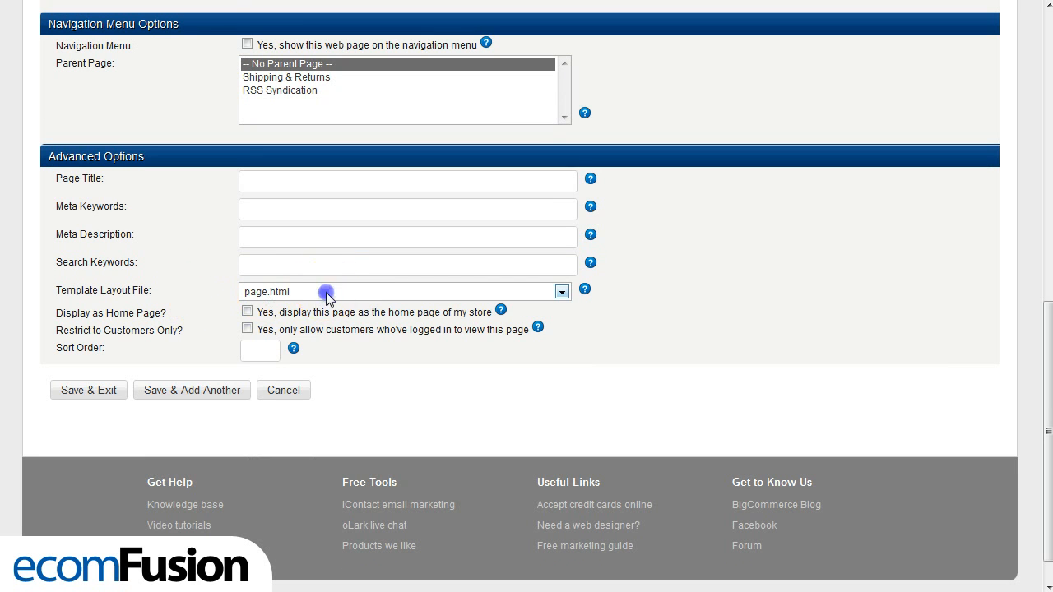
left_click(313, 320)
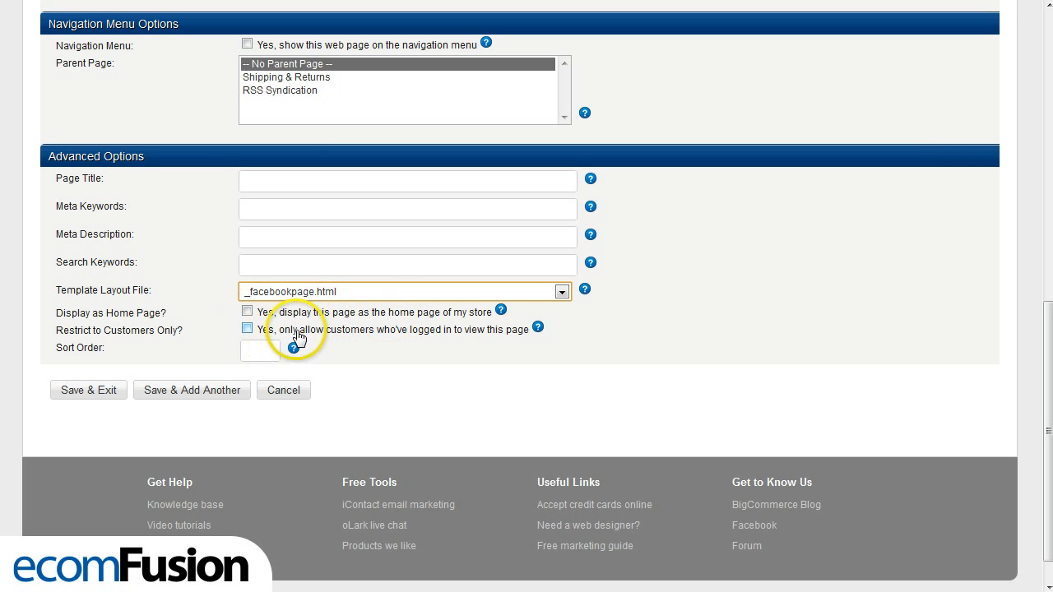
left_click(94, 390)
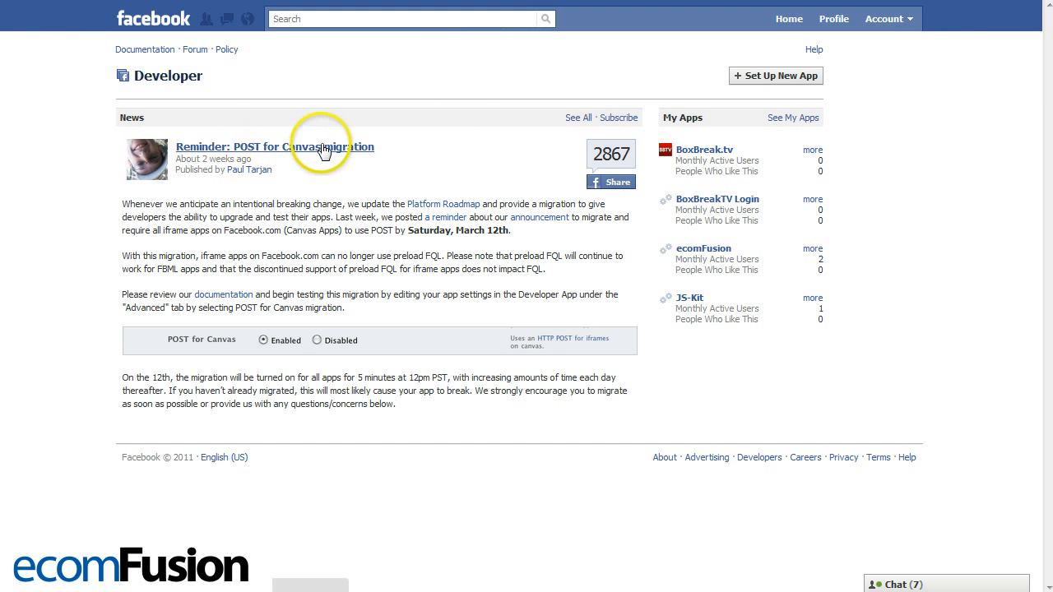
- Switch to the Facebook Developer site and create a new app named "Custom BC Canvas", agreeing to the Facebook Terms
left_click(780, 82)
left_click(440, 141)
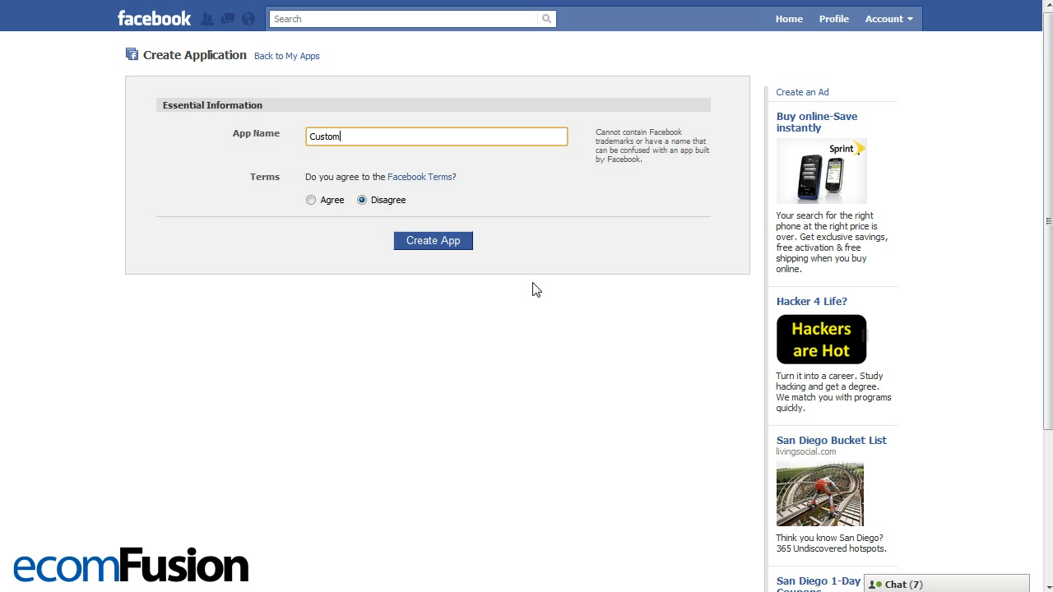
left_click(533, 285)
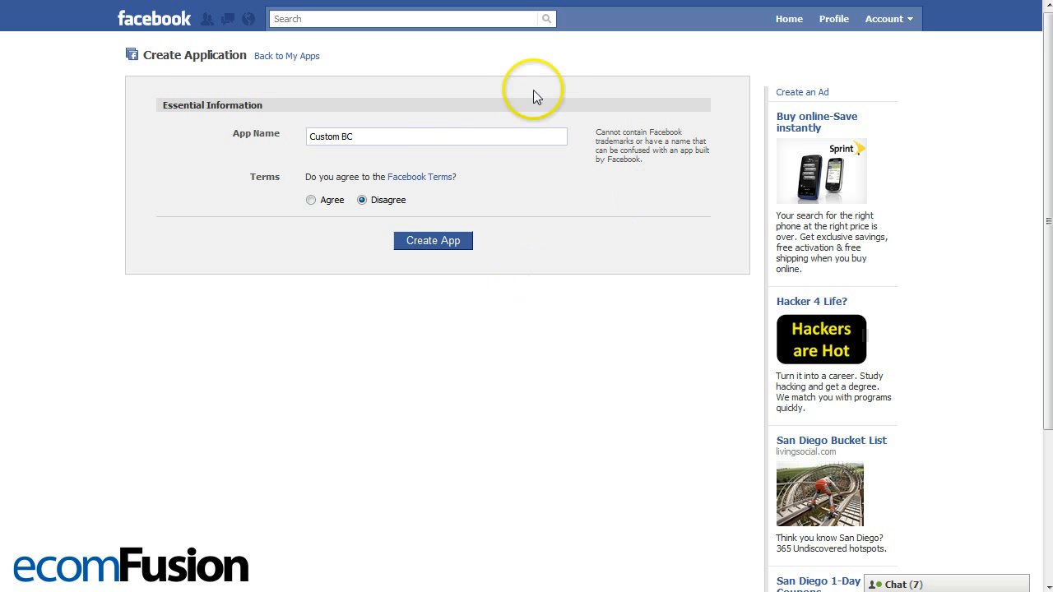
left_click(427, 135)
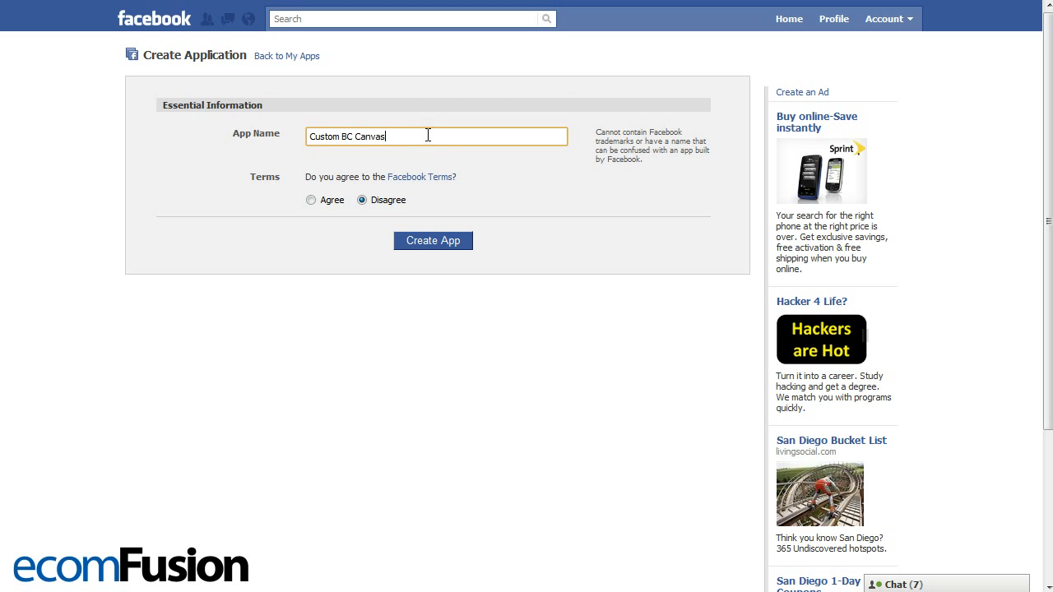
left_click(311, 200)
left_click(439, 247)
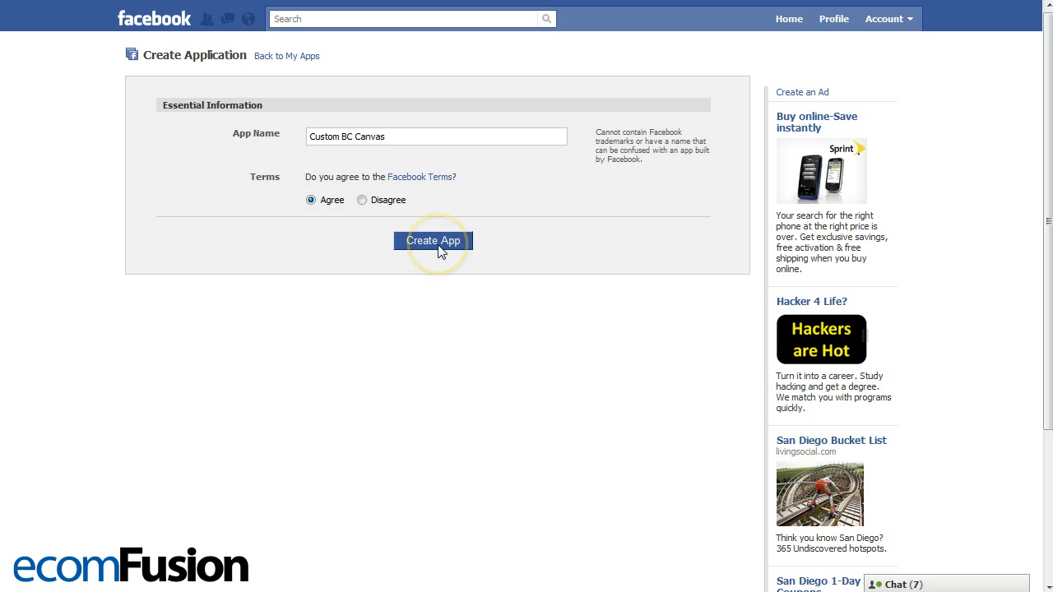
- Enter the captcha words in the security check and submit them
left_click(410, 178)
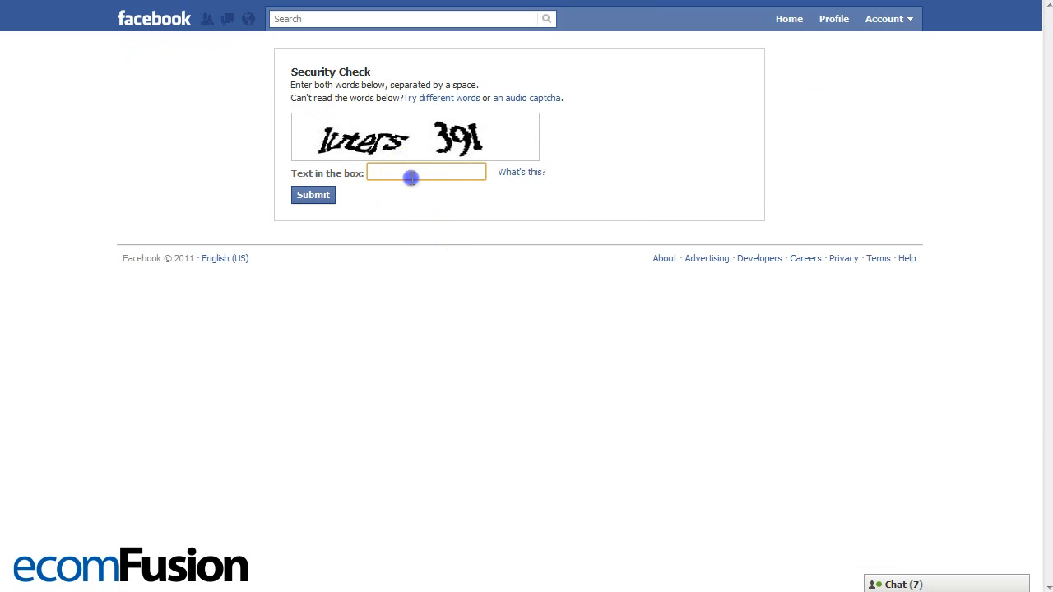
type("luters 391")
left_click(332, 199)
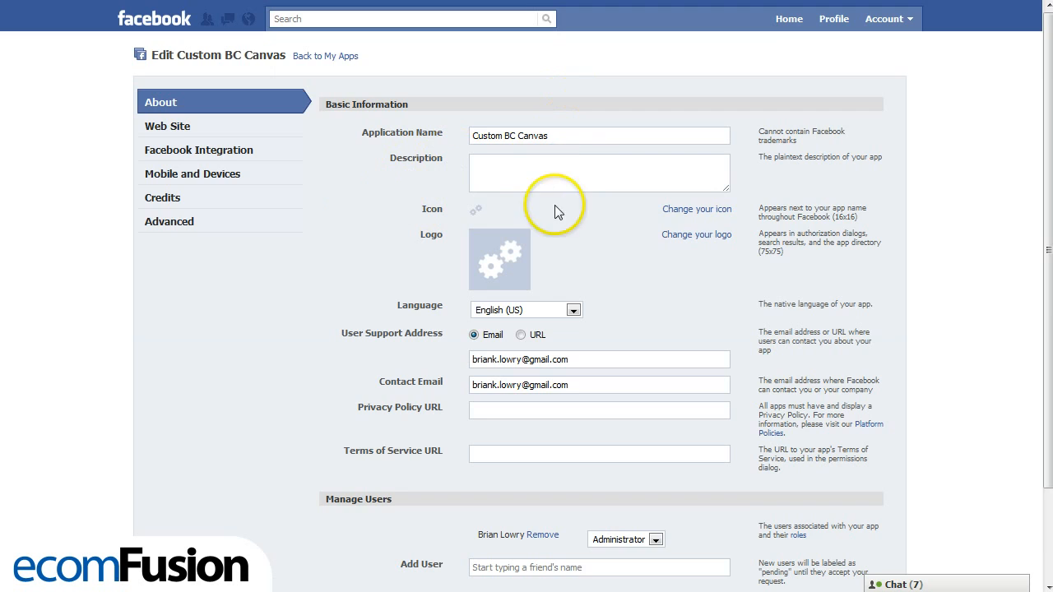
- Look over the new app's basic information and open its Facebook Integration settings
scroll(582, 251, "down", 3)
scroll(453, 392, "up", 3)
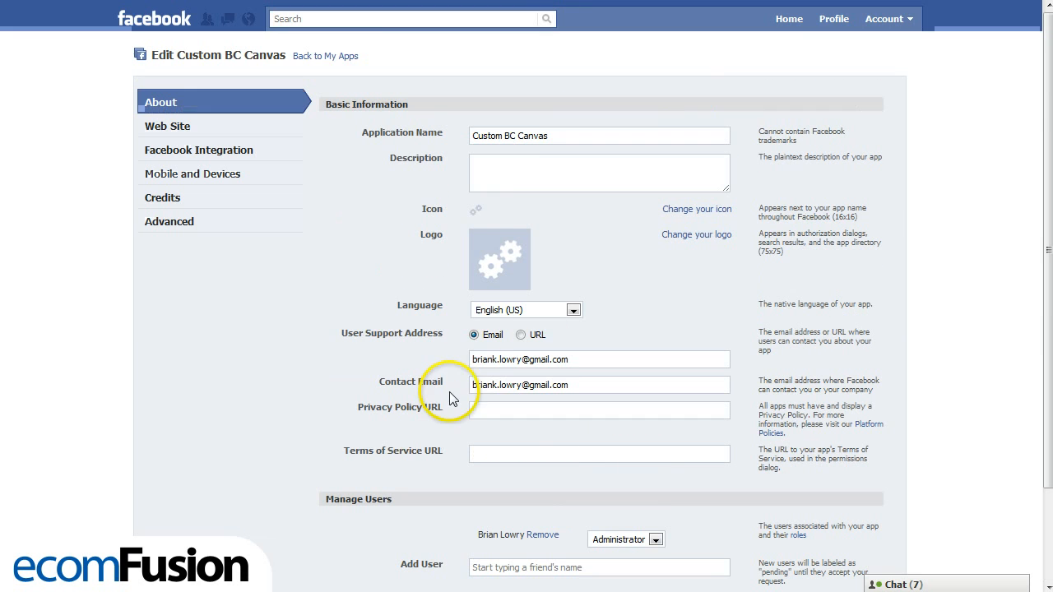
left_click(475, 212)
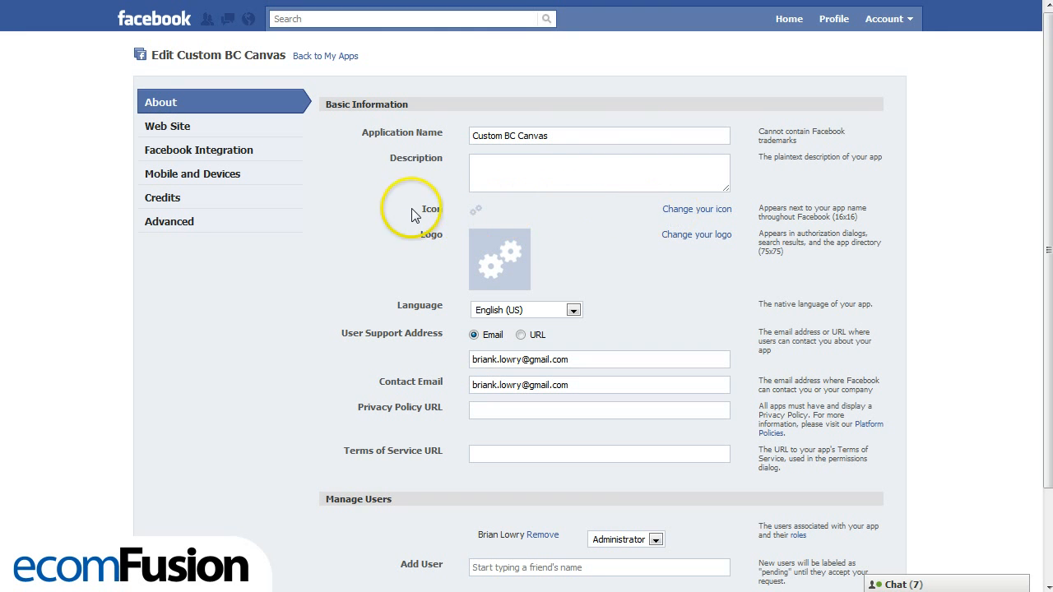
left_click(199, 155)
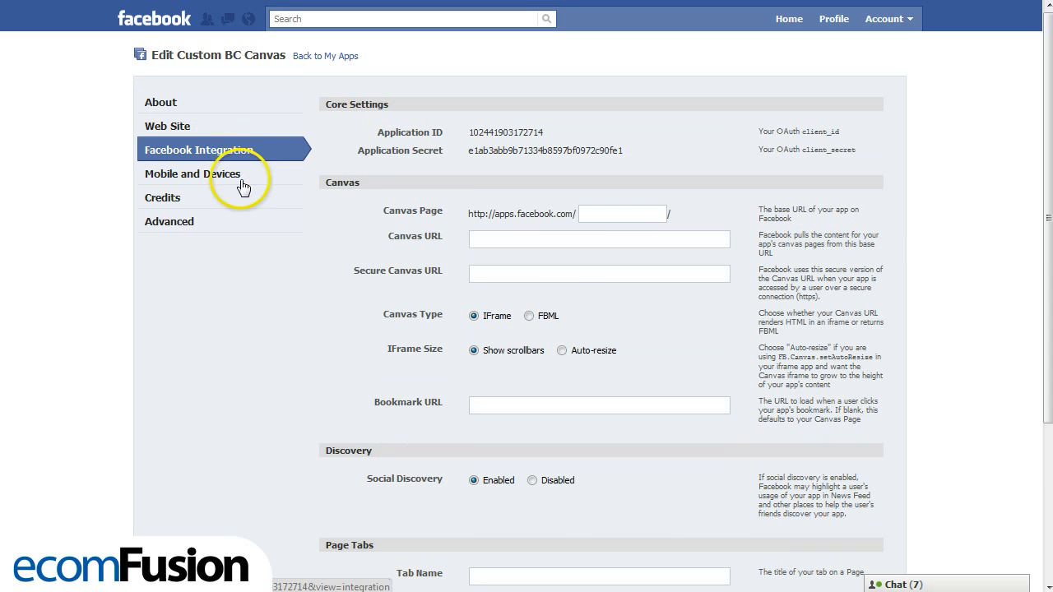
left_click(485, 240)
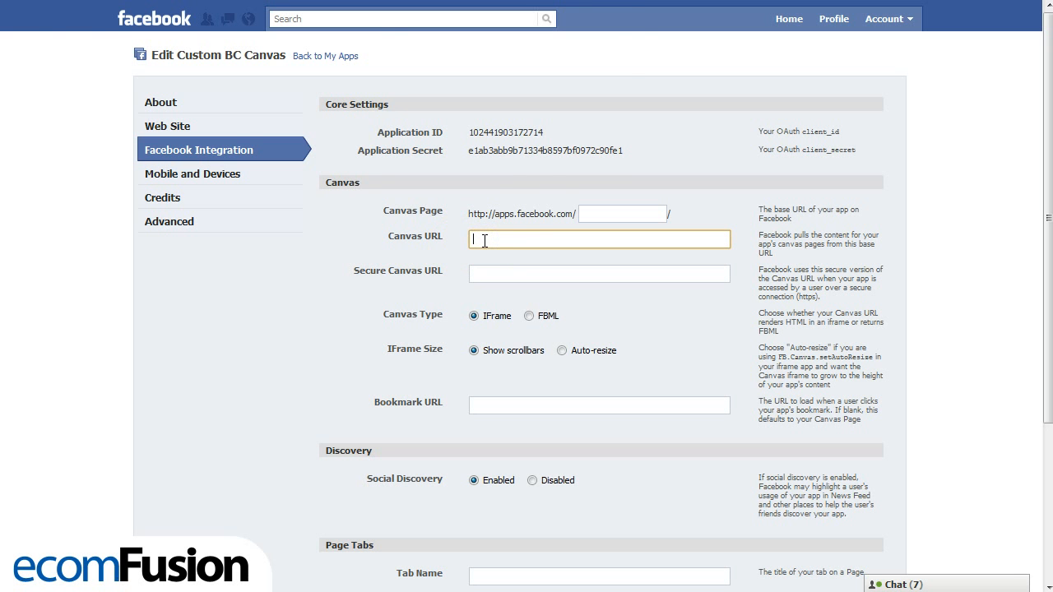
left_click(617, 42)
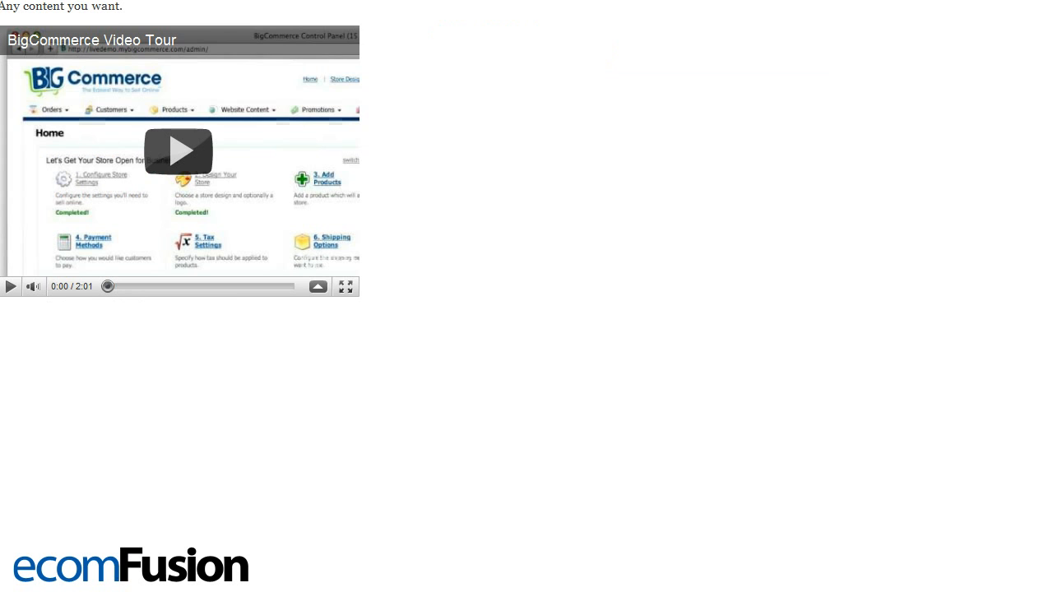
left_click(268, 17)
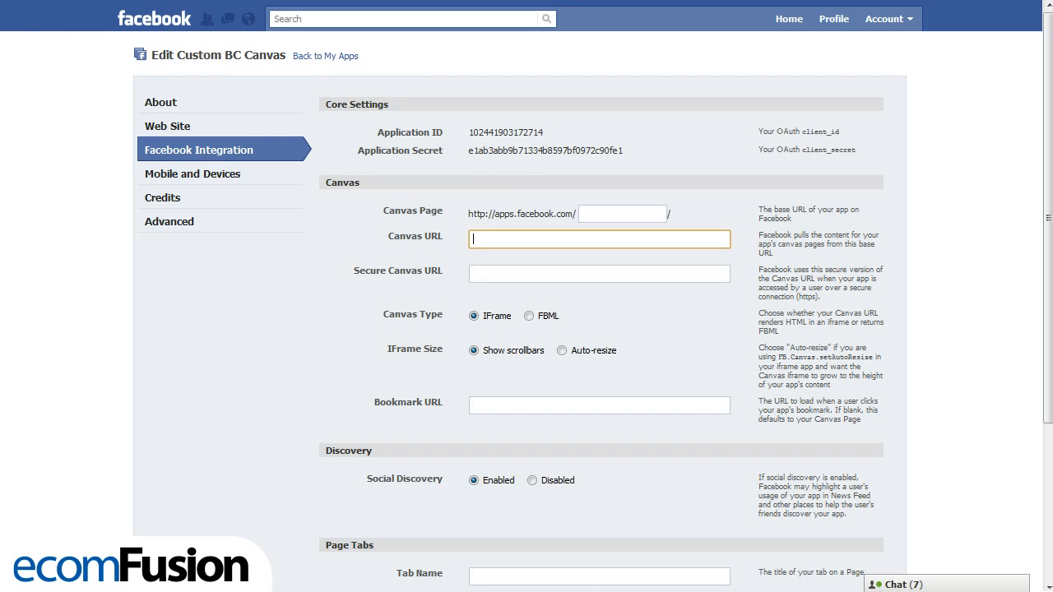
right_click(501, 241)
left_click(553, 332)
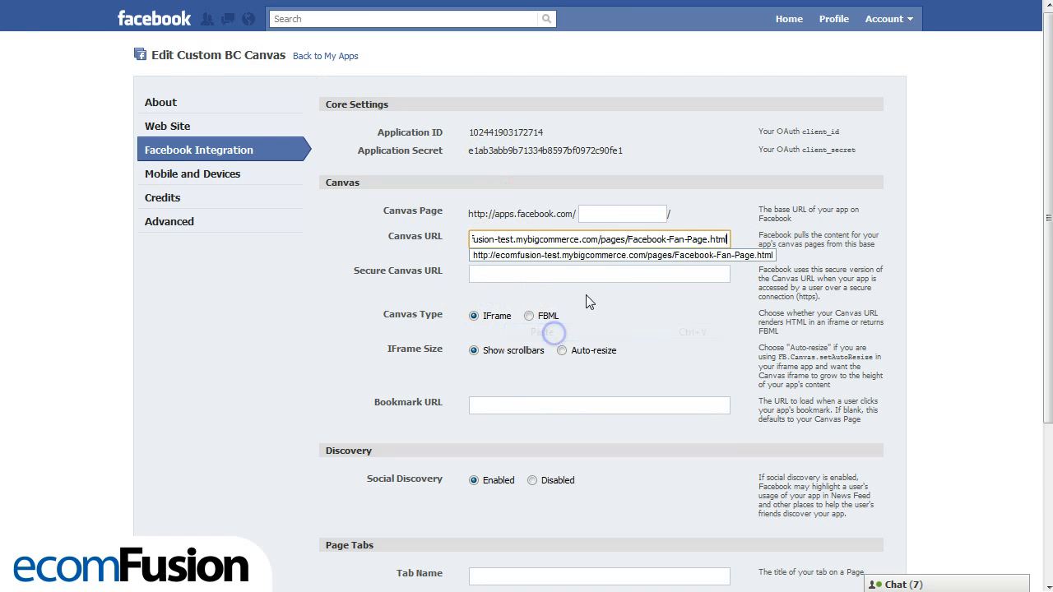
left_click_drag(629, 240, 732, 237)
key("BackSpace")
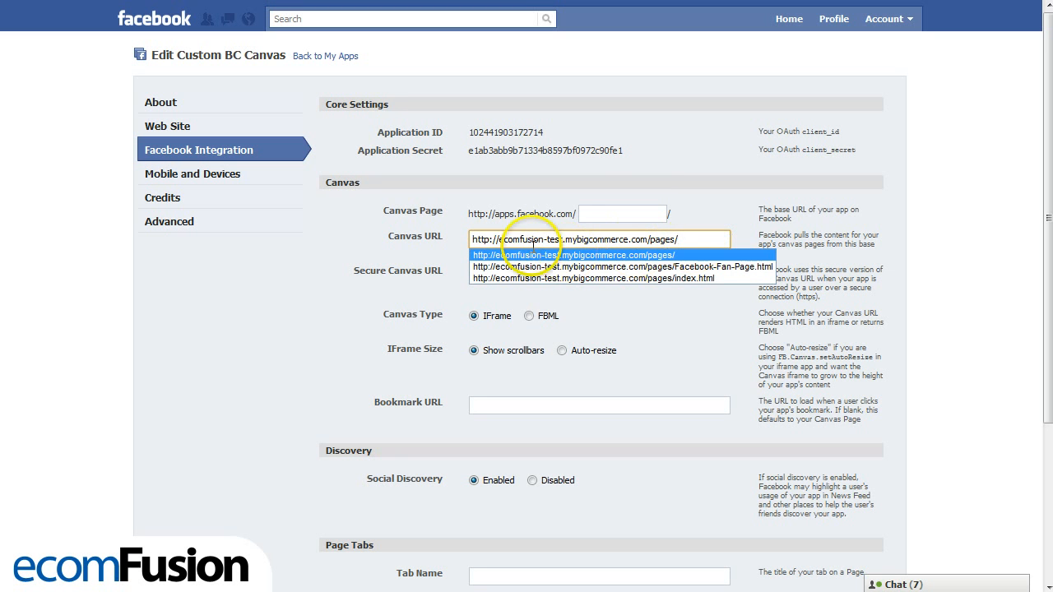
left_click_drag(474, 240, 681, 240)
left_click(650, 239)
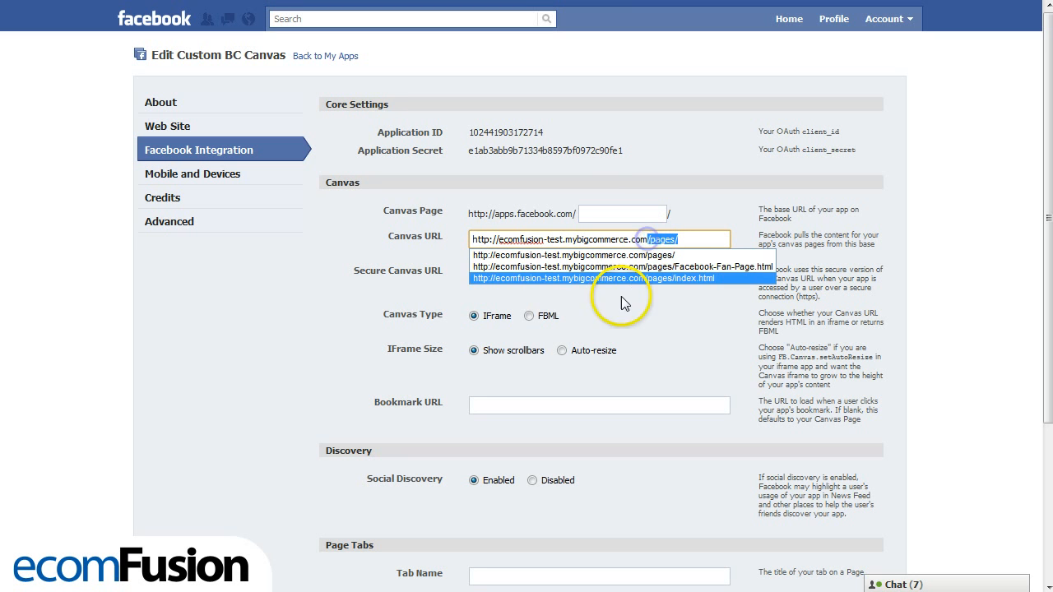
left_click(473, 242)
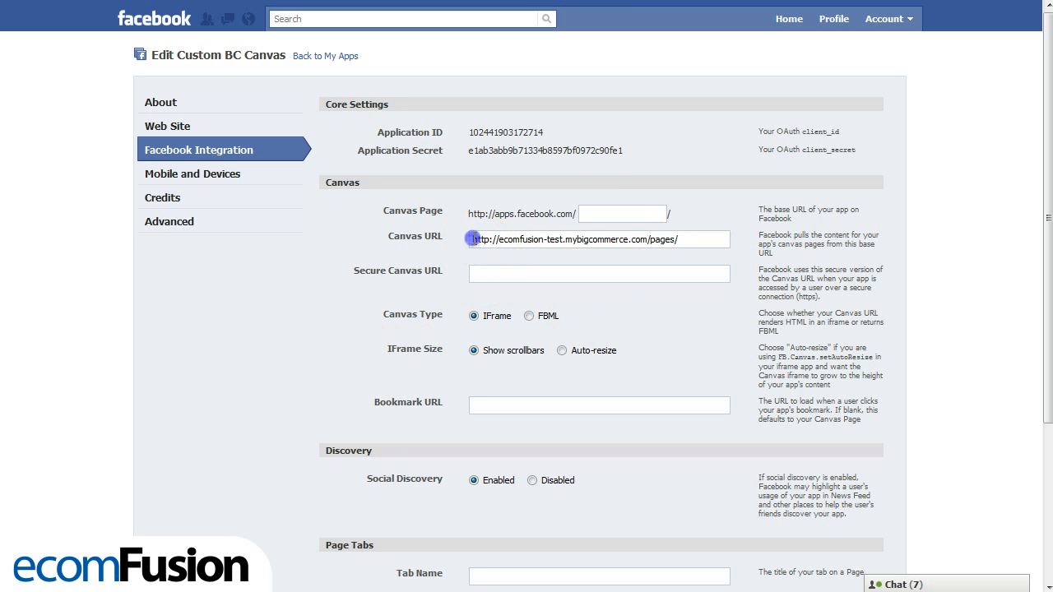
left_click_drag(473, 239, 658, 239)
left_click(690, 238)
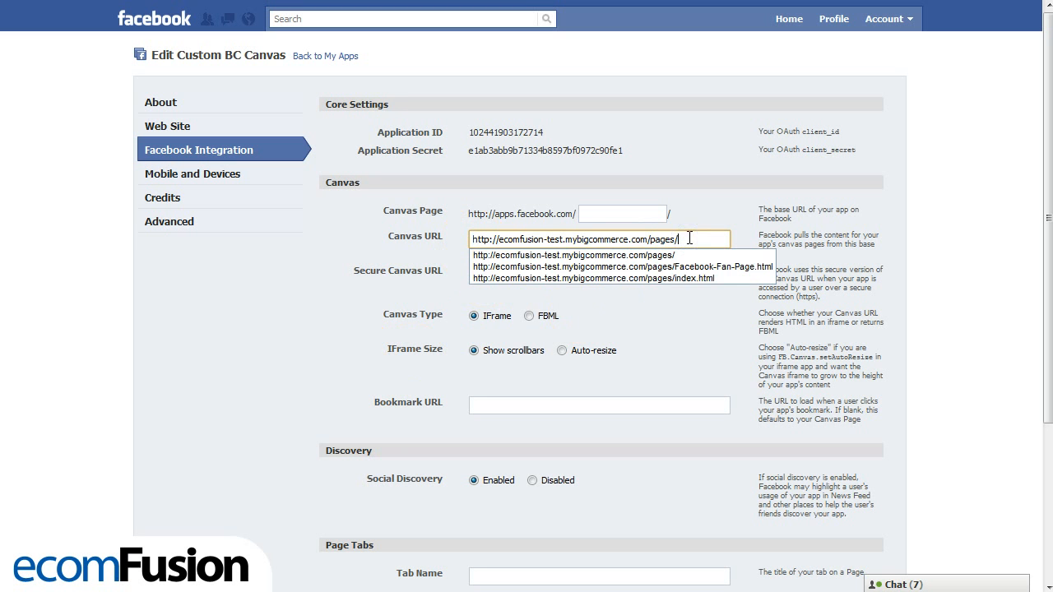
left_click(367, 264)
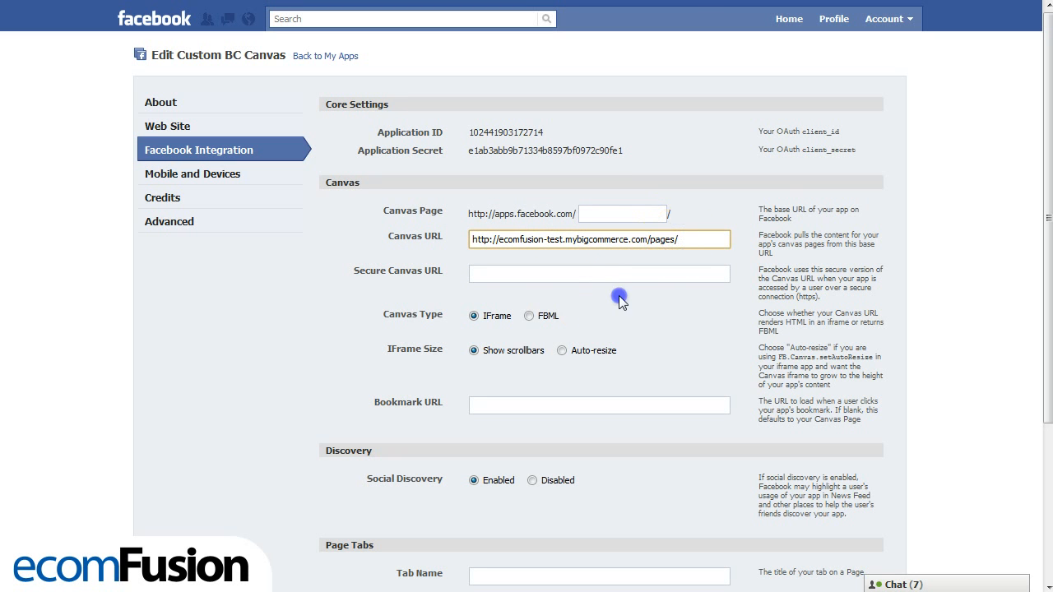
left_click(501, 301)
- Use the IFrame canvas type with Auto-resize as the IFrame size, and disable Social Discovery
scroll(506, 296, "down", 1)
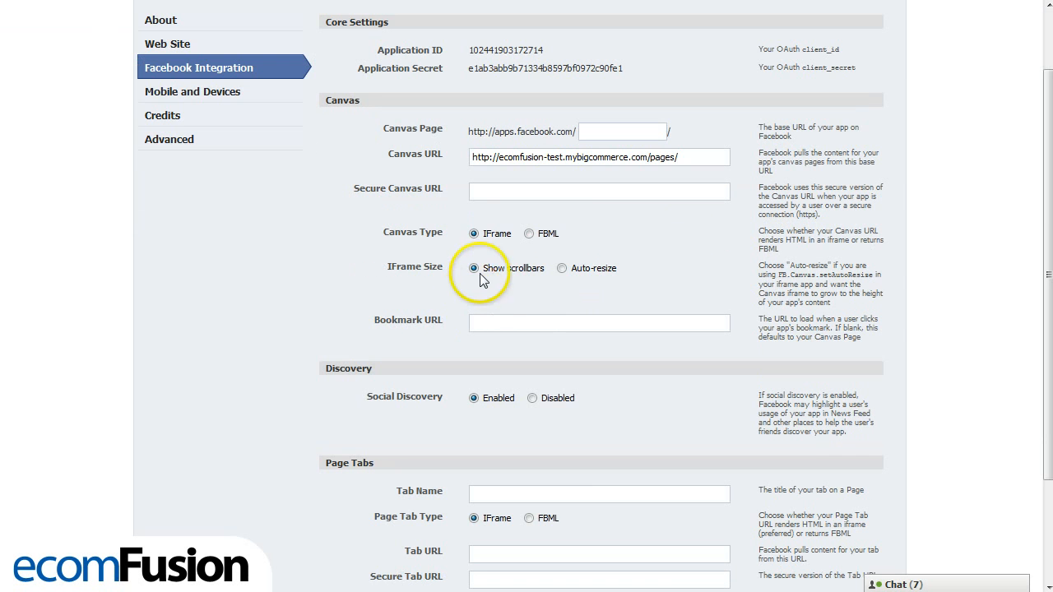
left_click(475, 234)
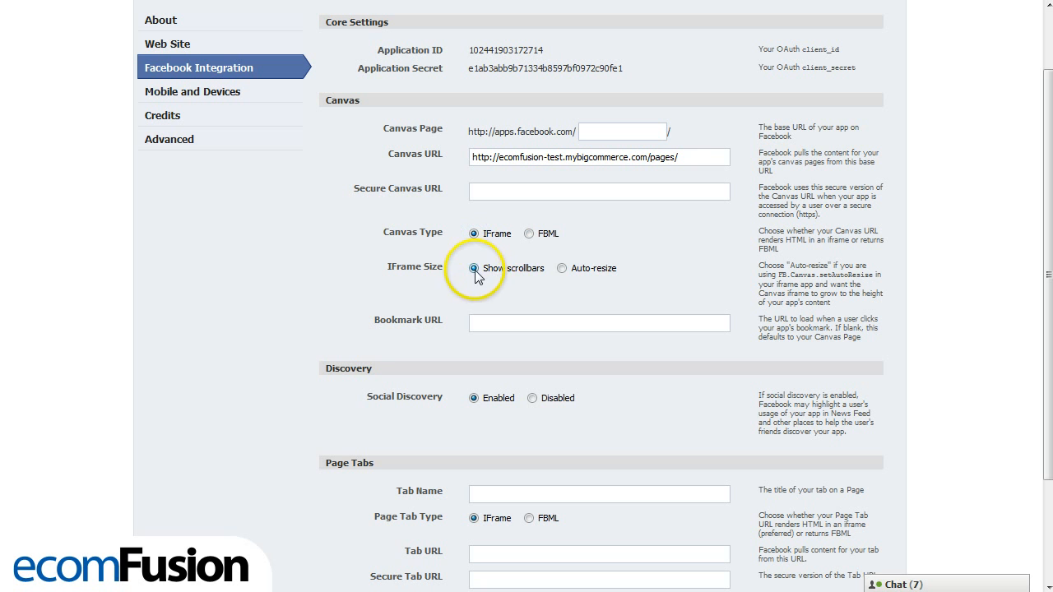
left_click(561, 269)
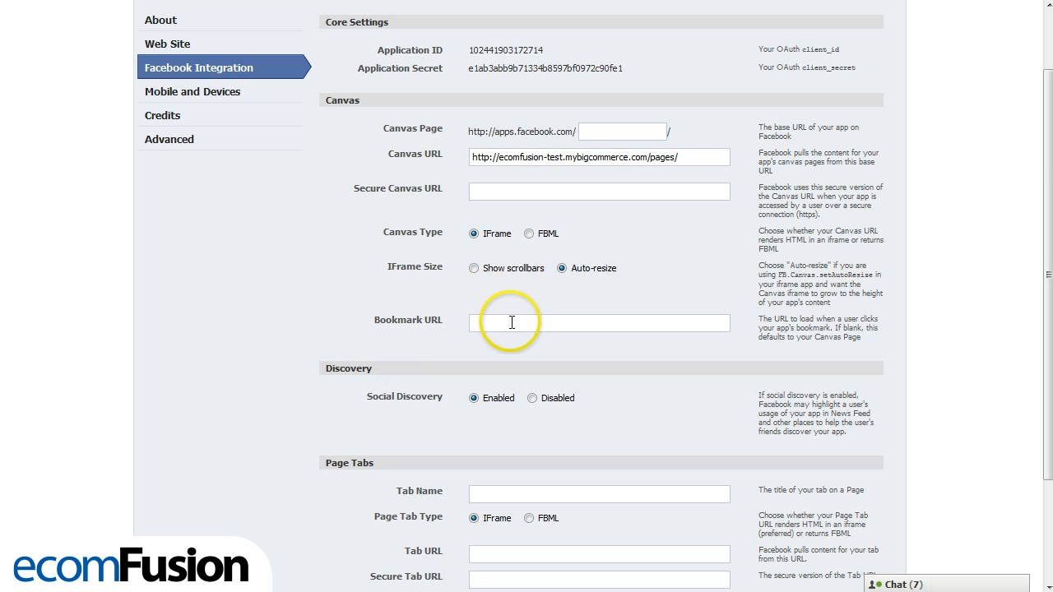
scroll(446, 320, "down", 3)
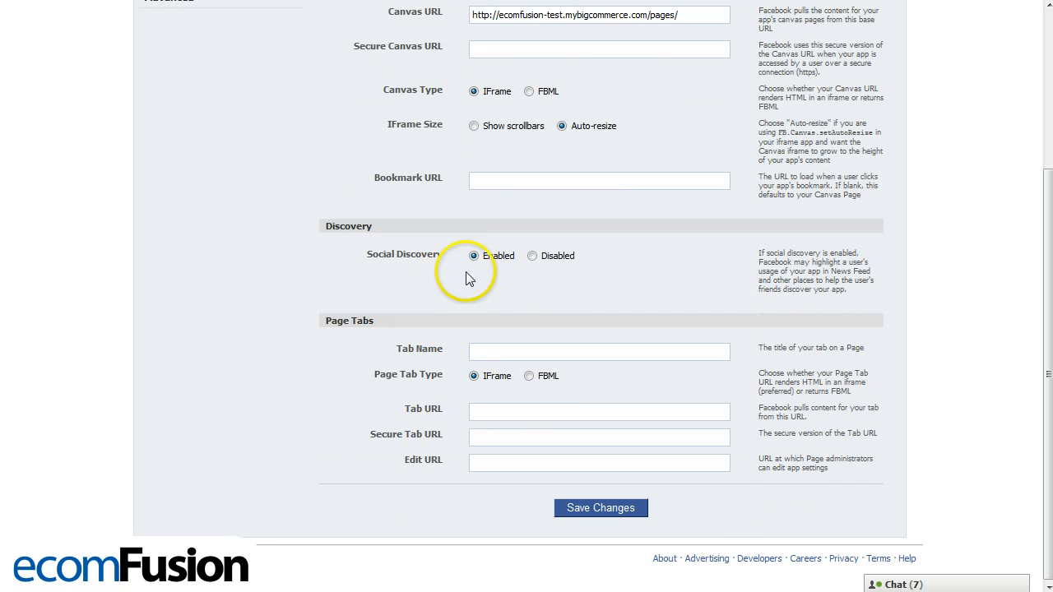
left_click(533, 258)
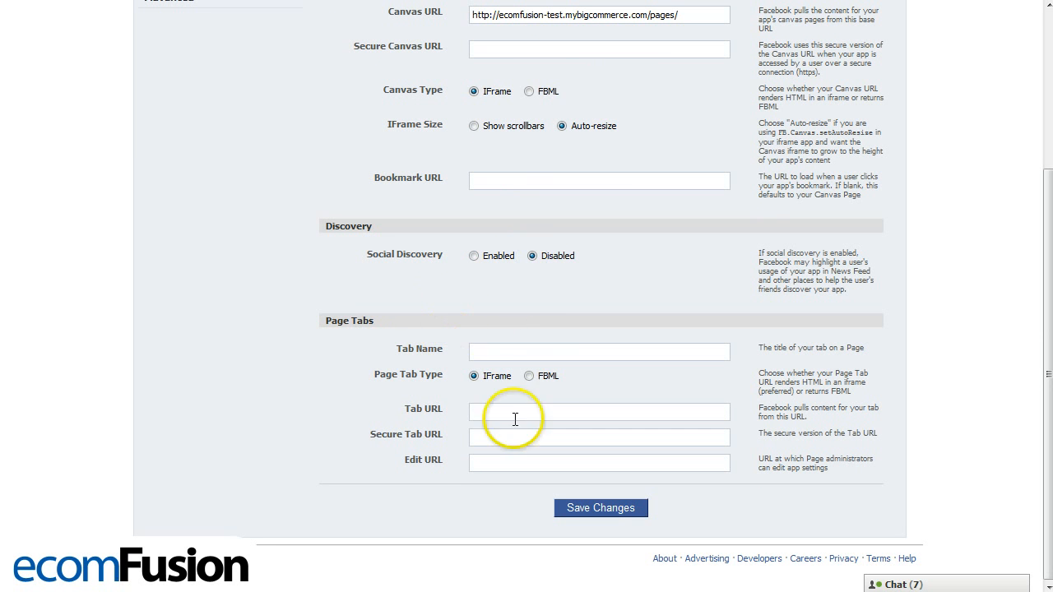
left_click(481, 351)
type("Welcome")
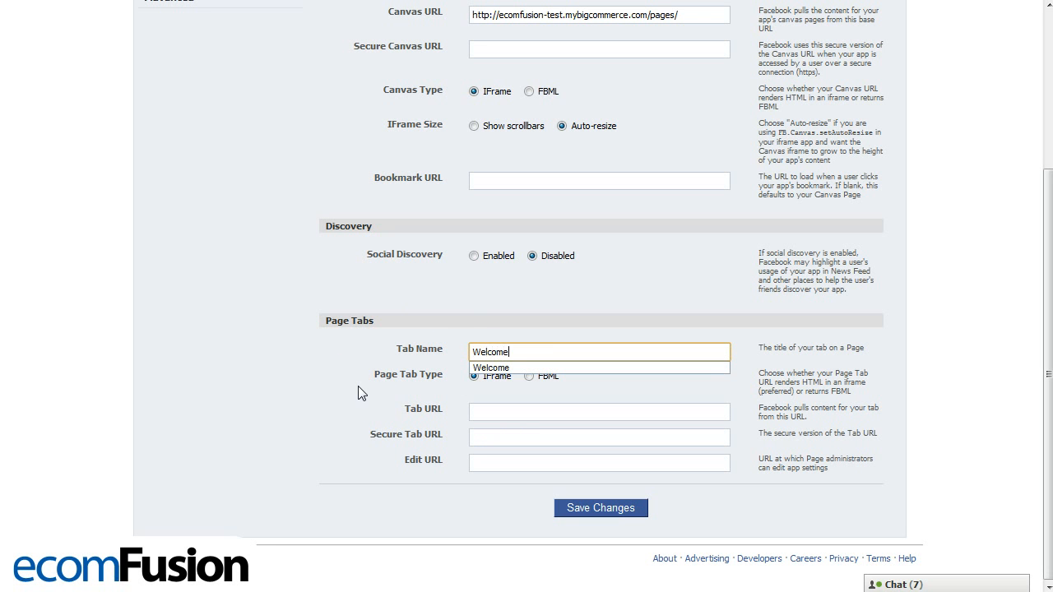
left_click(359, 387)
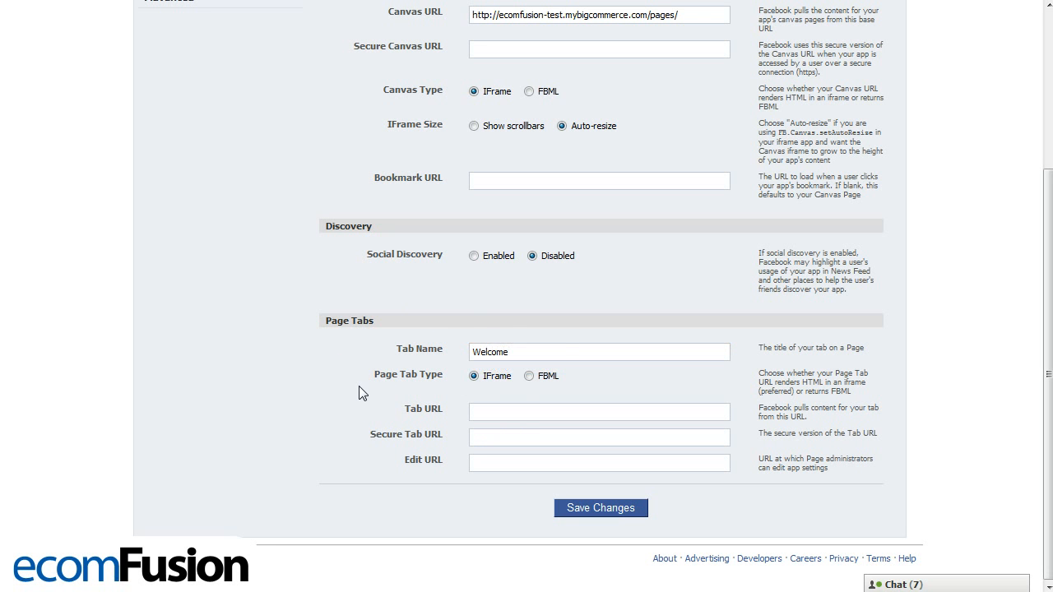
left_click(492, 413)
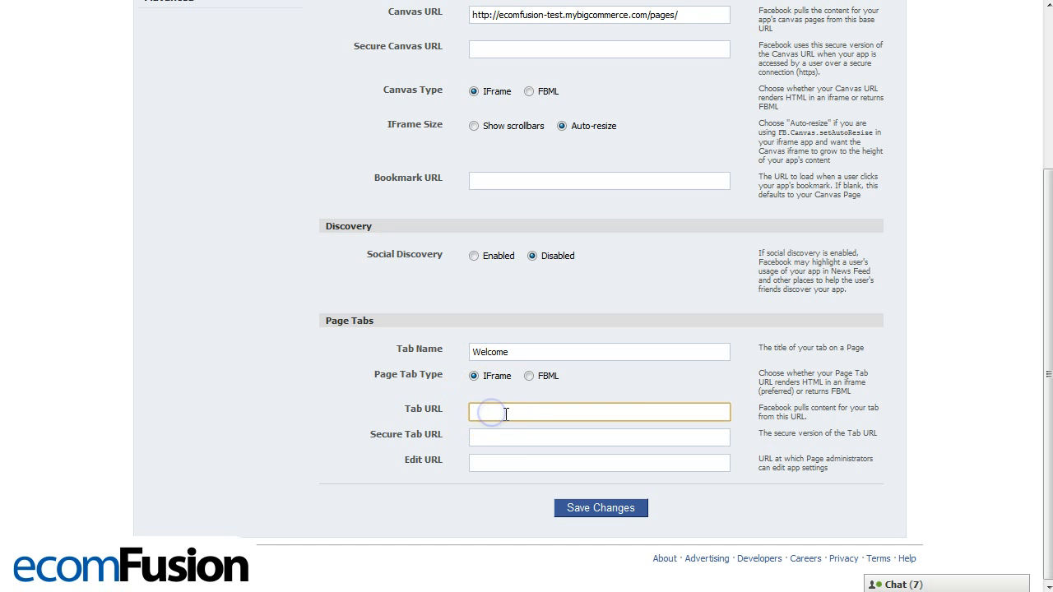
right_click(505, 420)
left_click(539, 501)
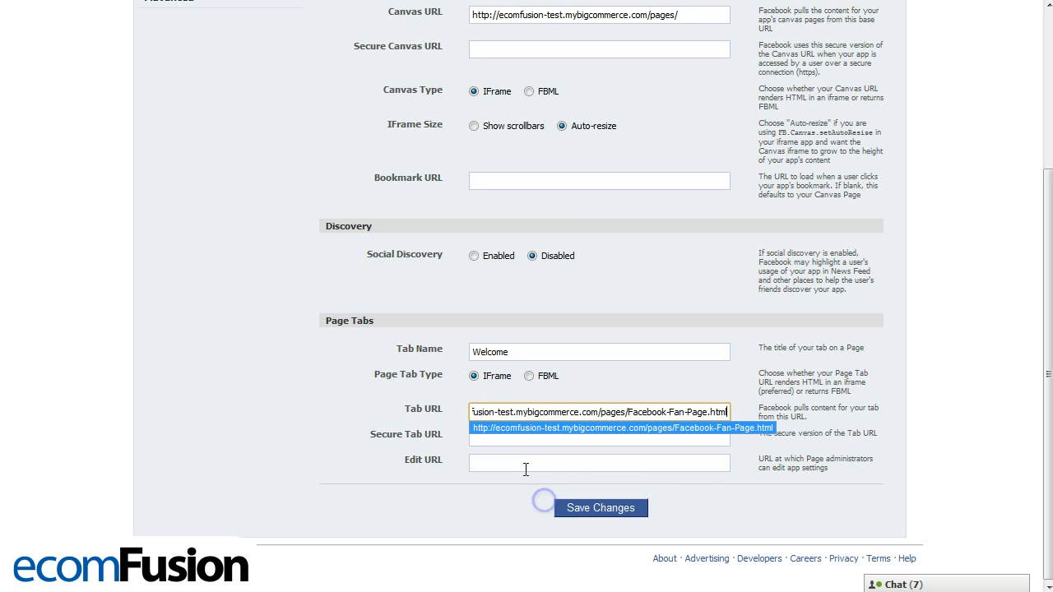
triple_click(470, 412)
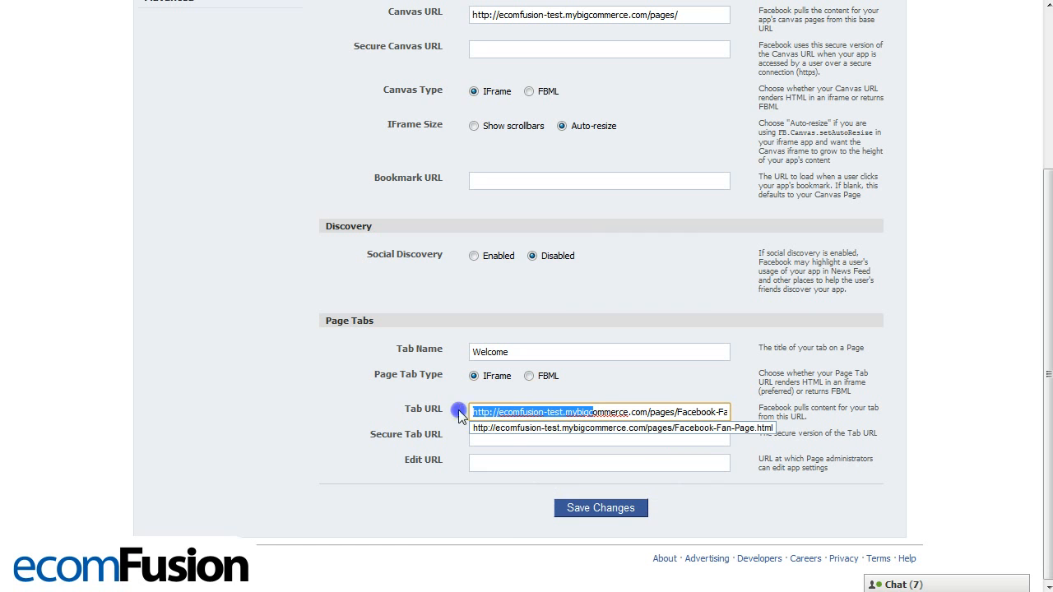
left_click(475, 413)
left_click(434, 409)
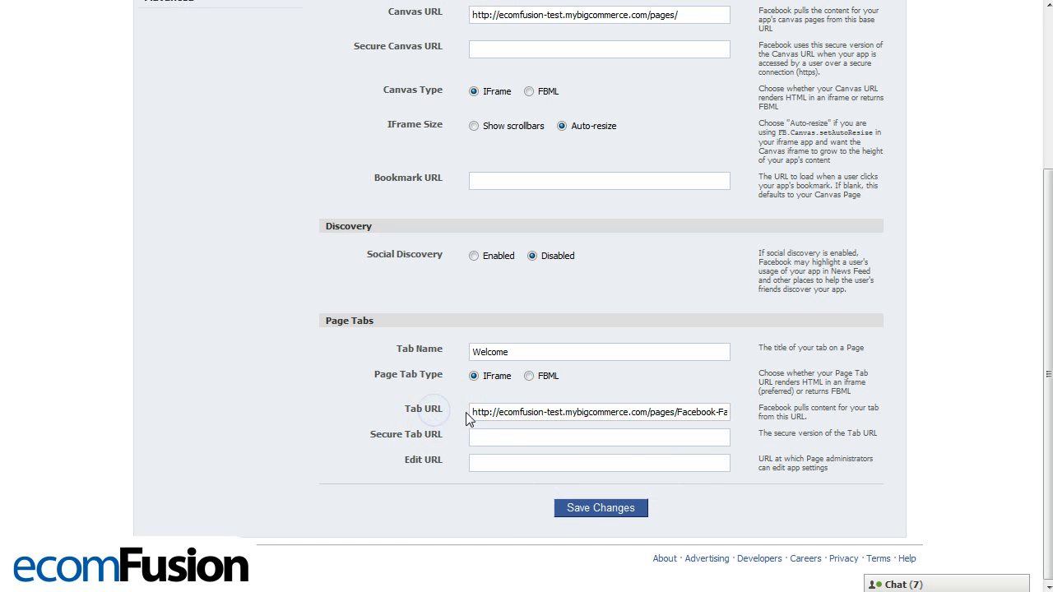
left_click_drag(475, 412, 531, 413)
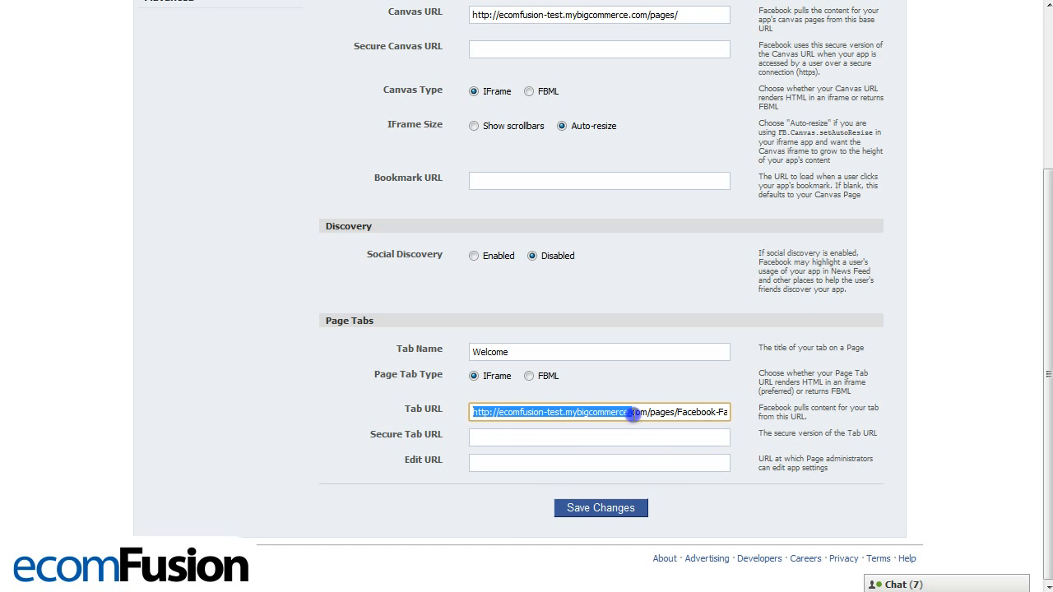
left_click_drag(647, 410, 648, 412)
left_click(648, 411)
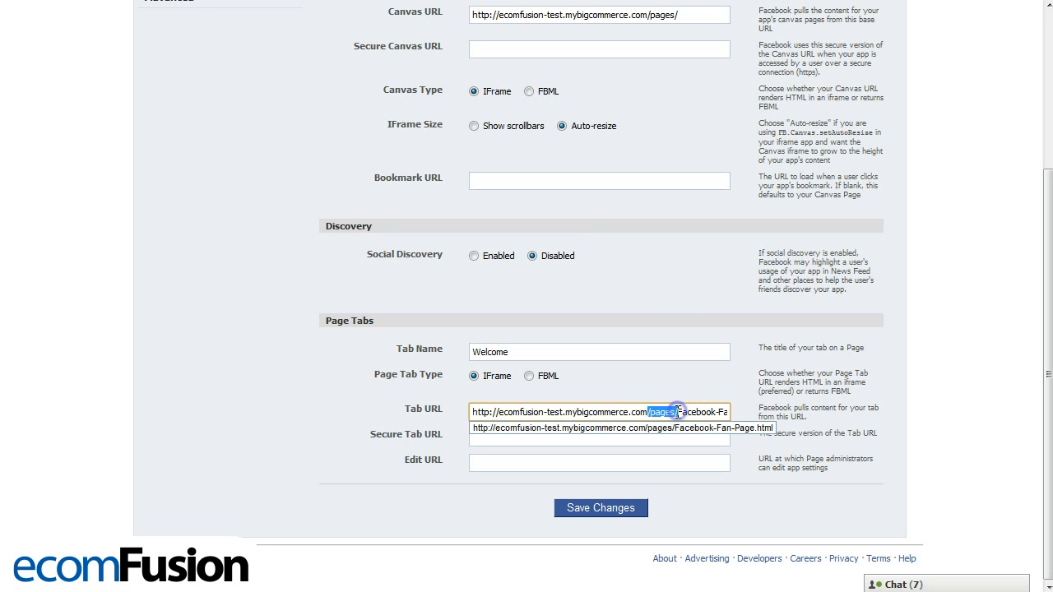
left_click_drag(685, 412, 744, 408)
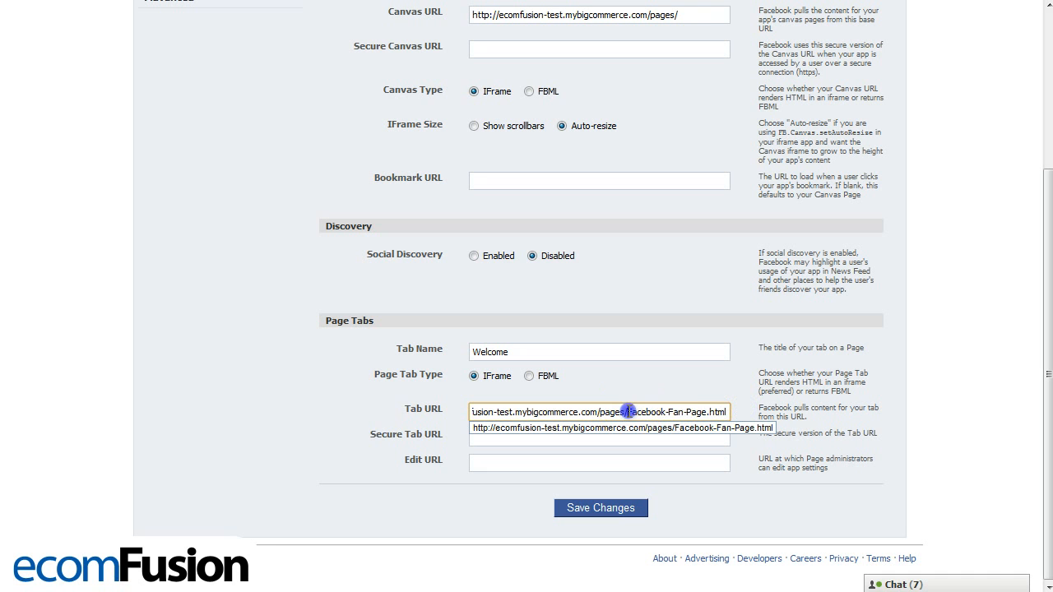
- Check the Facebook-Fan-Page.html ending of the Tab URL and save the app's Facebook Integration settings
left_click_drag(698, 413, 709, 412)
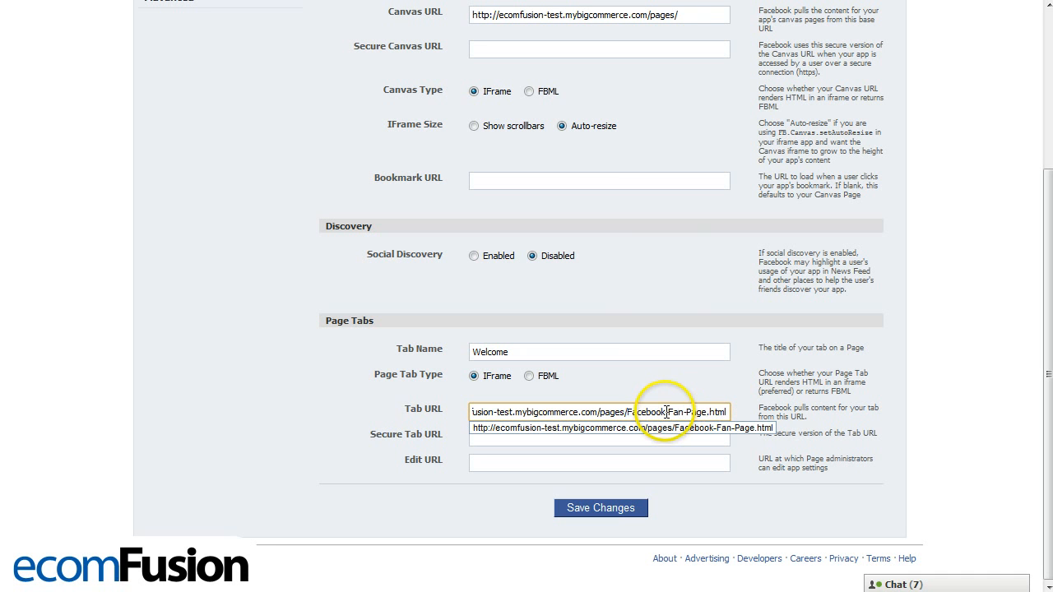
left_click(636, 411)
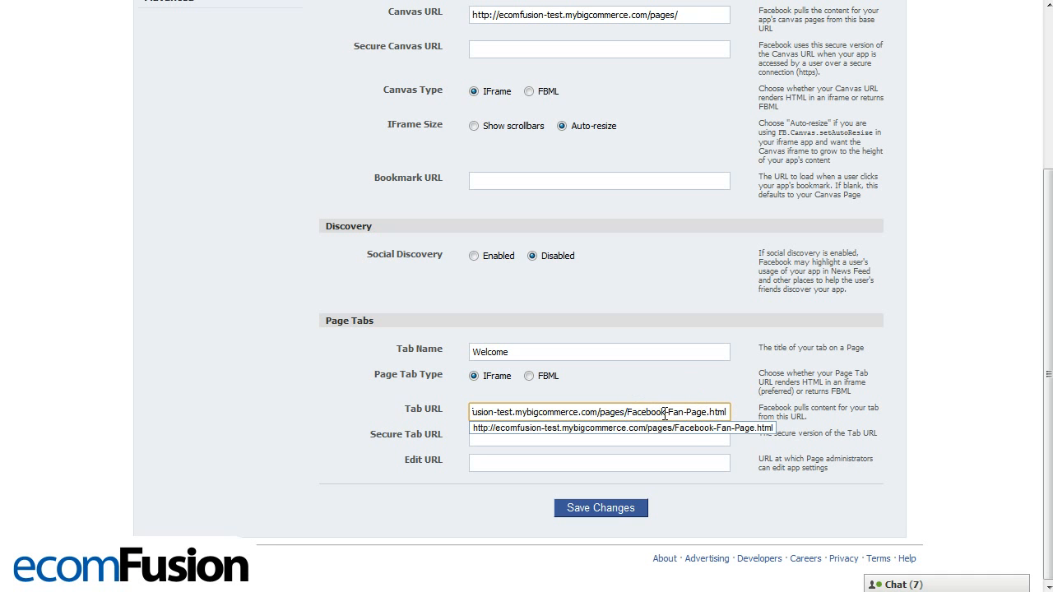
left_click(668, 411)
left_click(719, 409)
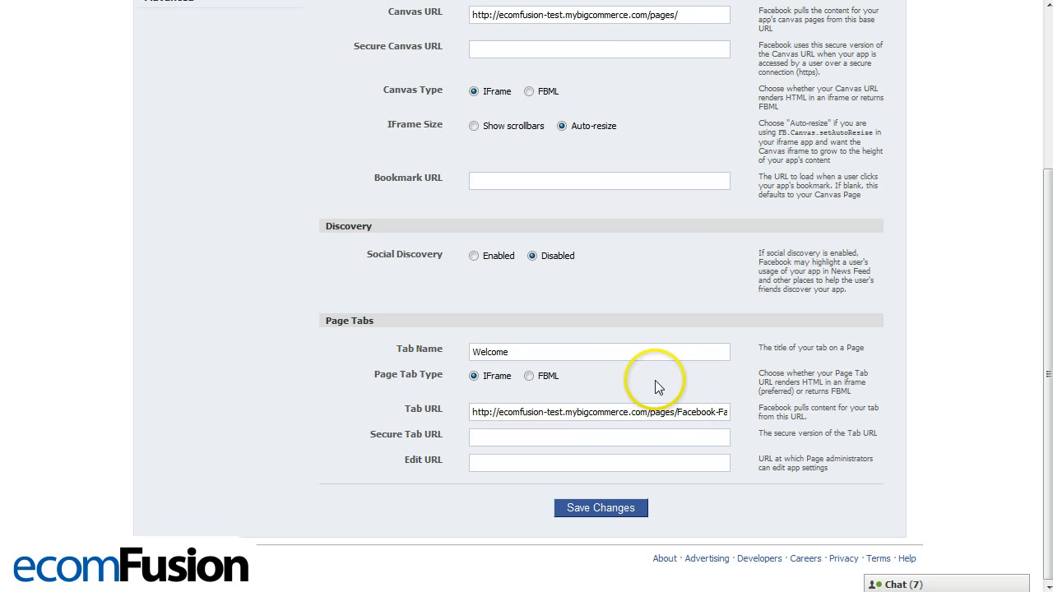
left_click(600, 508)
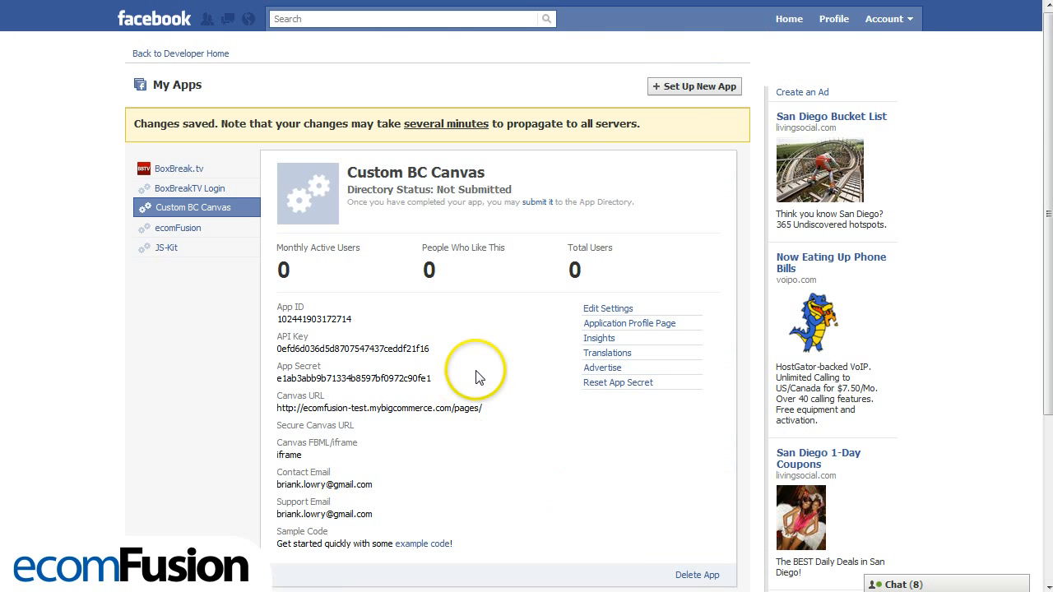
- Open the Custom BC Canvas app's profile page and add the app to the BC Custom Fan Page
scroll(470, 307, "down", 3)
scroll(477, 367, "up", 1)
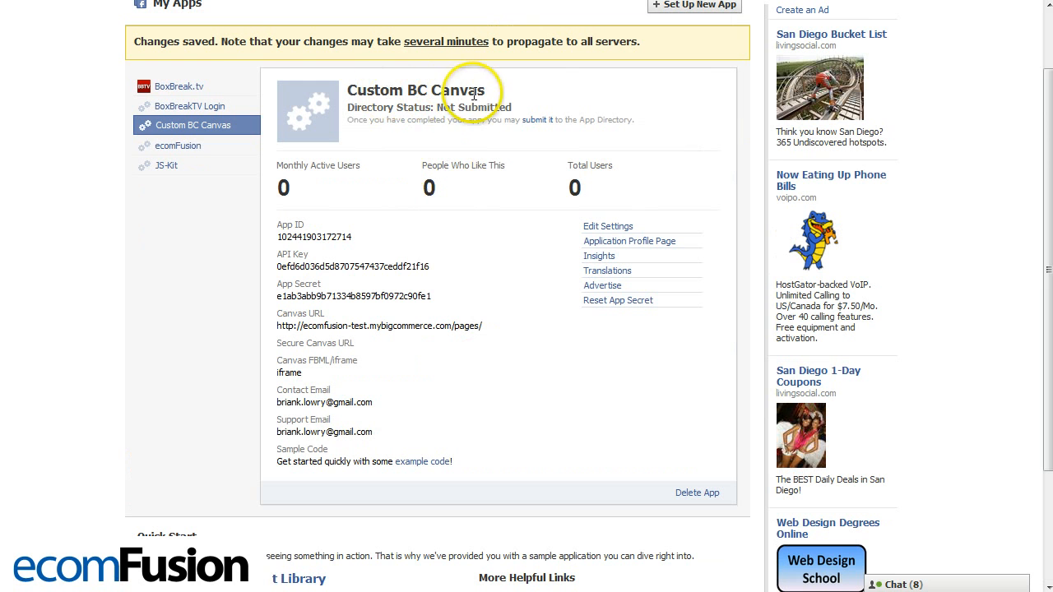
left_click(649, 242)
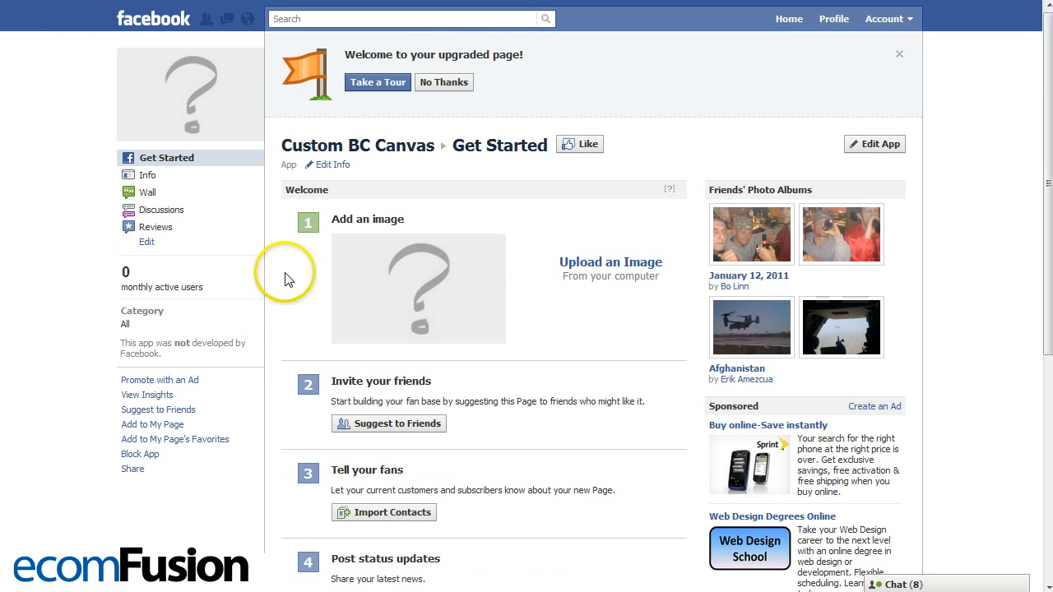
scroll(277, 294, "down", 2)
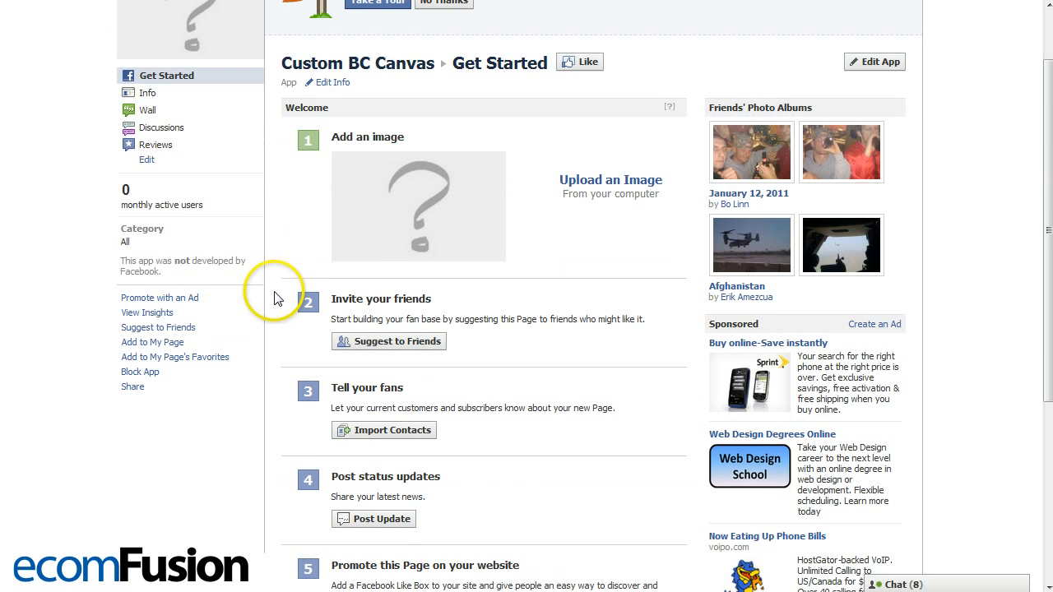
left_click(163, 344)
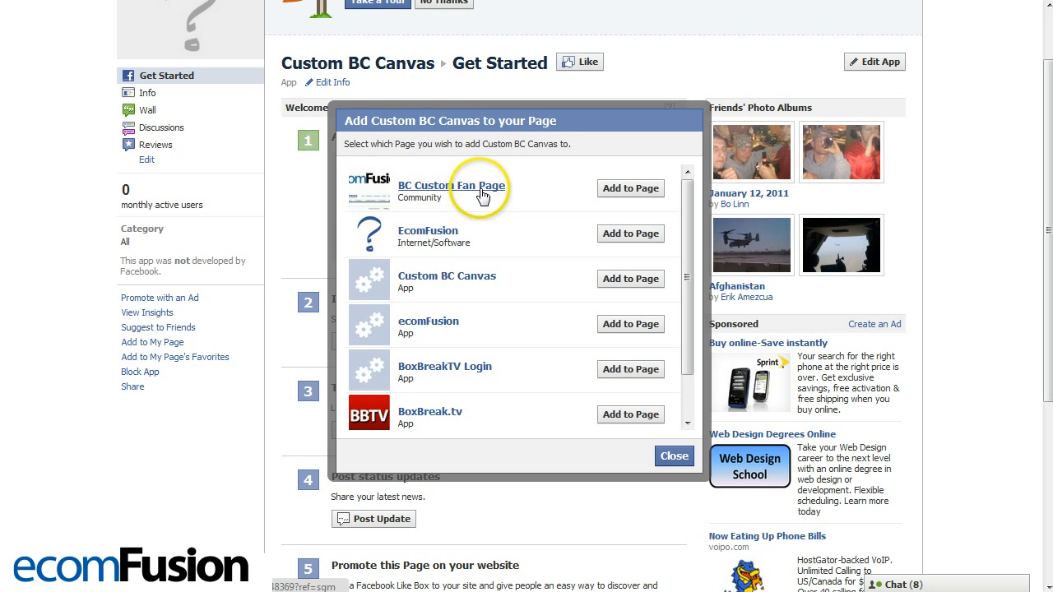
left_click(625, 191)
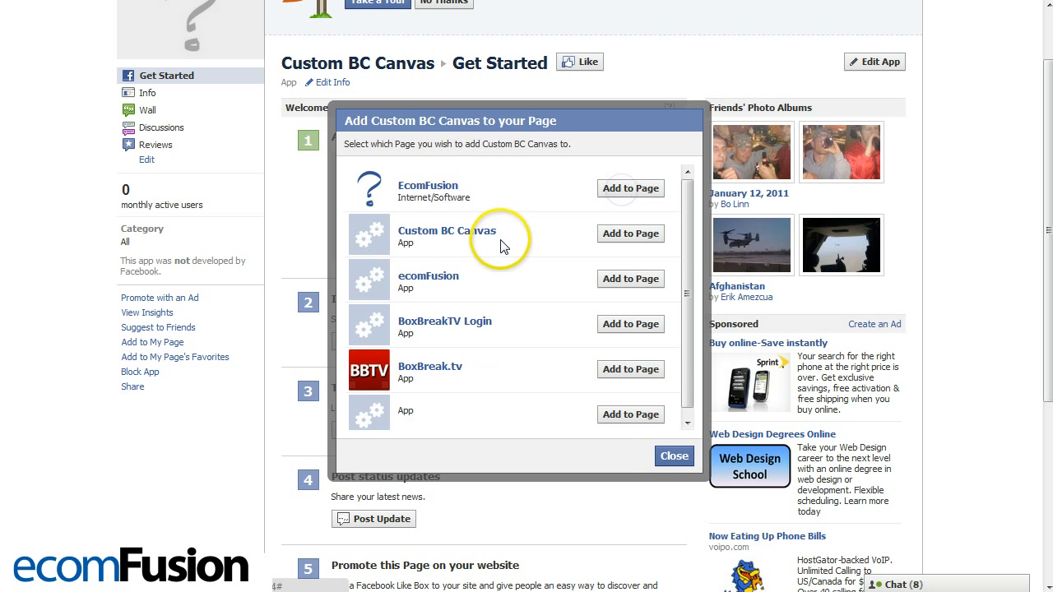
left_click(663, 457)
- Search for "Cus" to open the BC Custom Fan Page and view the content of its Welcome tab
scroll(296, 418, "up", 2)
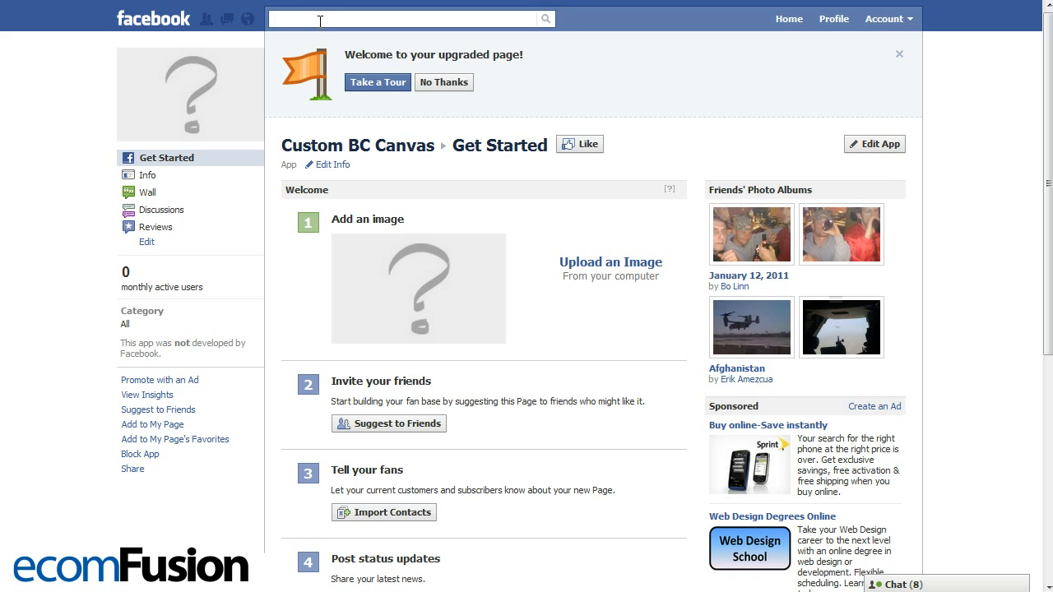
type("Cus")
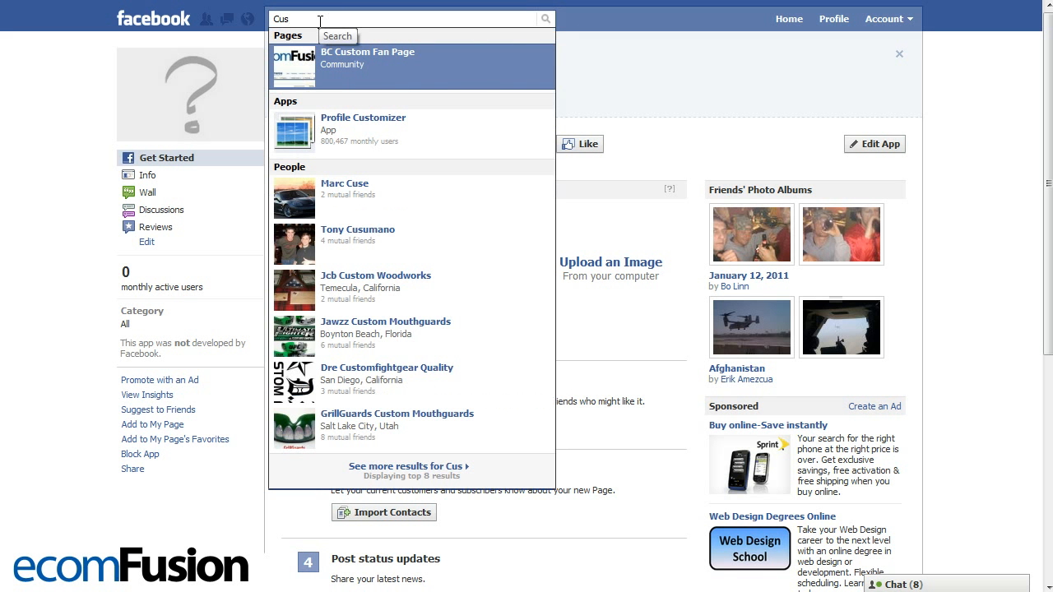
key("Return")
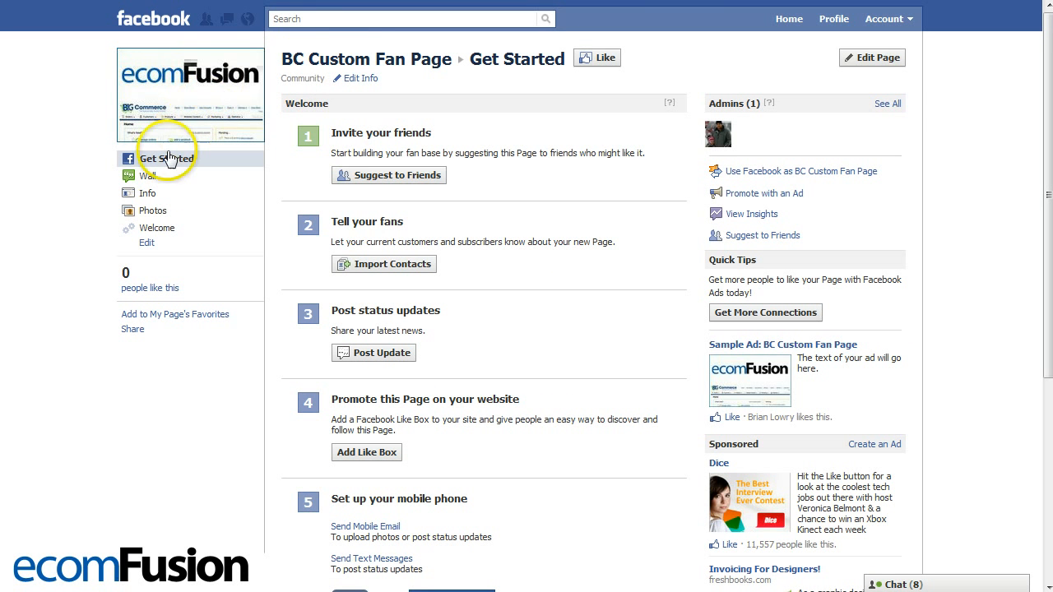
left_click(161, 230)
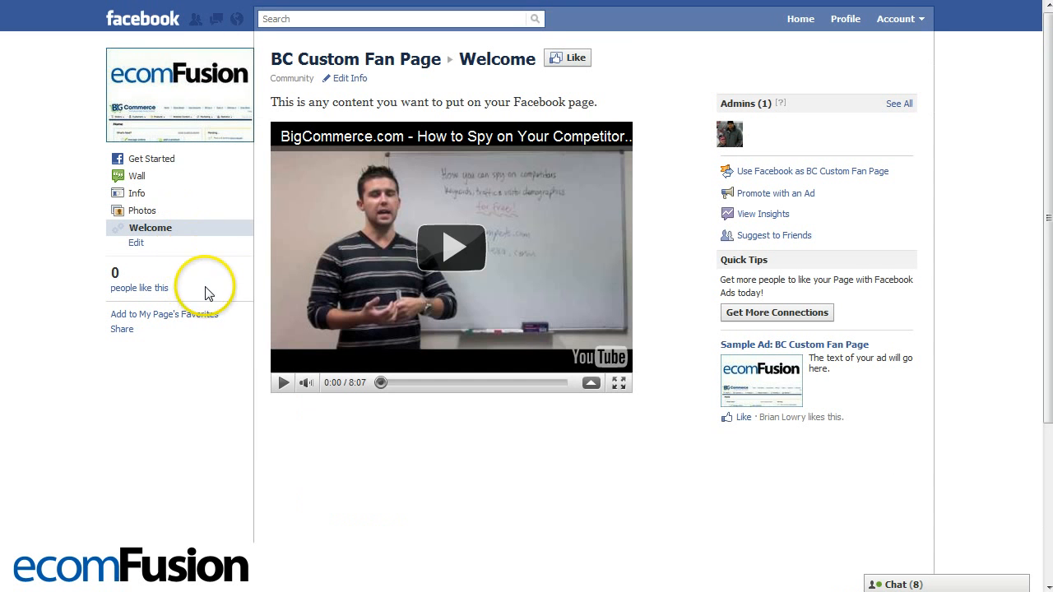
left_click_drag(278, 103, 589, 100)
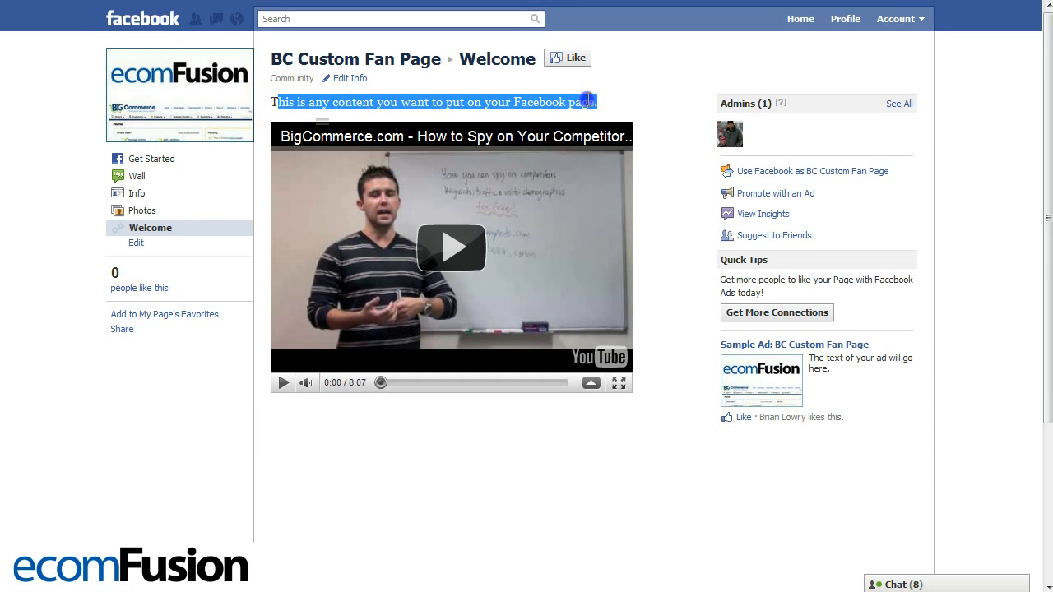
left_click(600, 99)
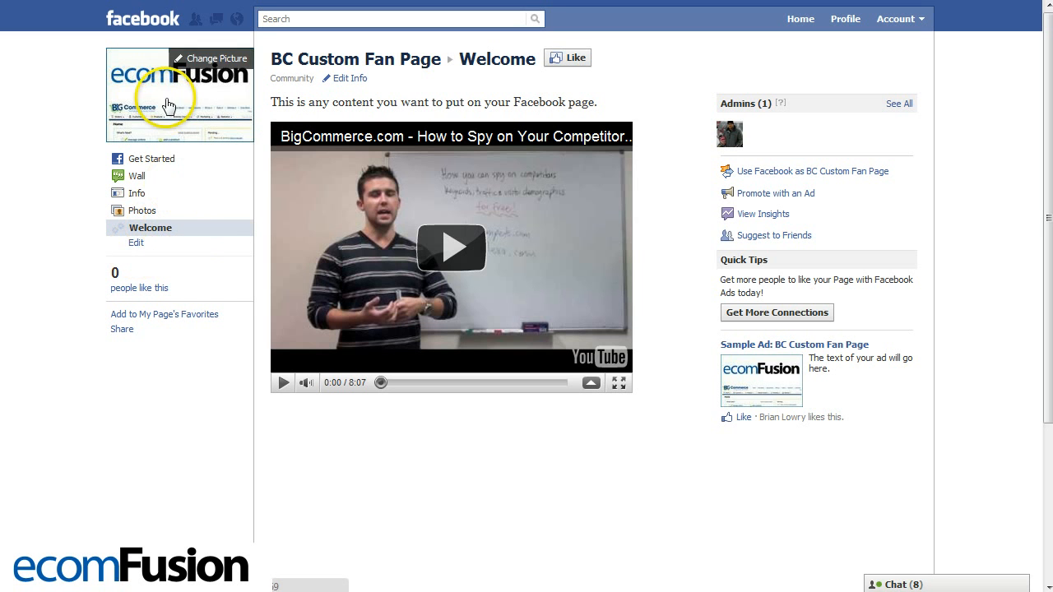
- Edit the fan page's permissions so that Welcome is the Default Landing Tab, and save the changes
left_click(186, 165)
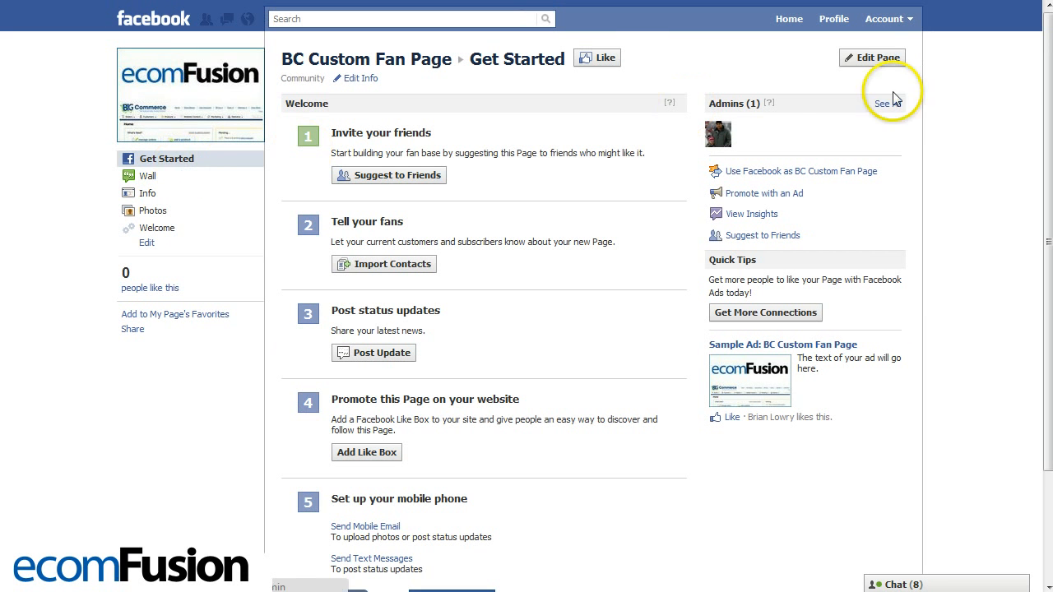
left_click(876, 58)
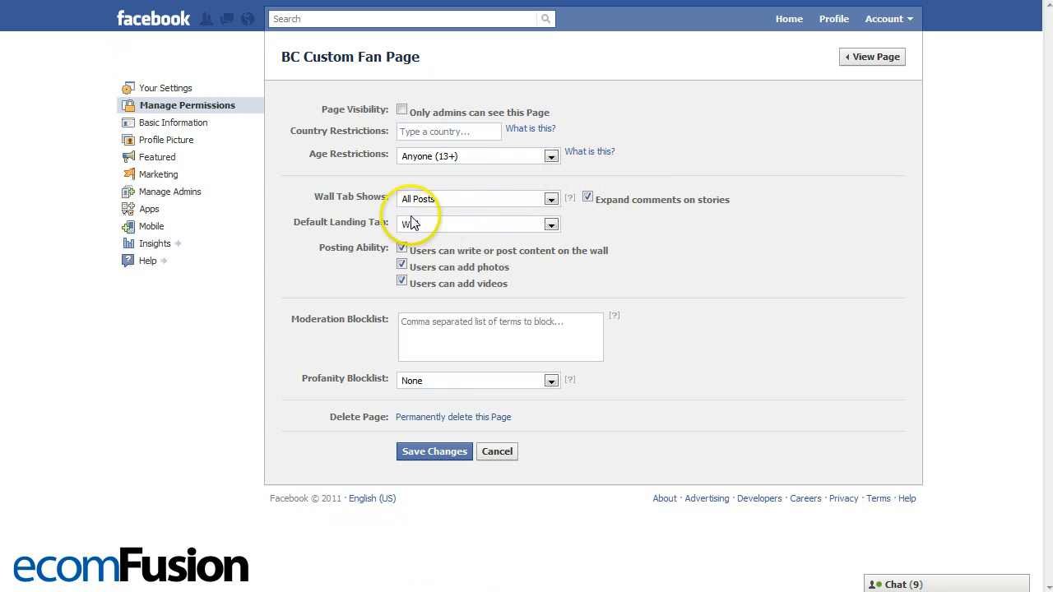
left_click(424, 225)
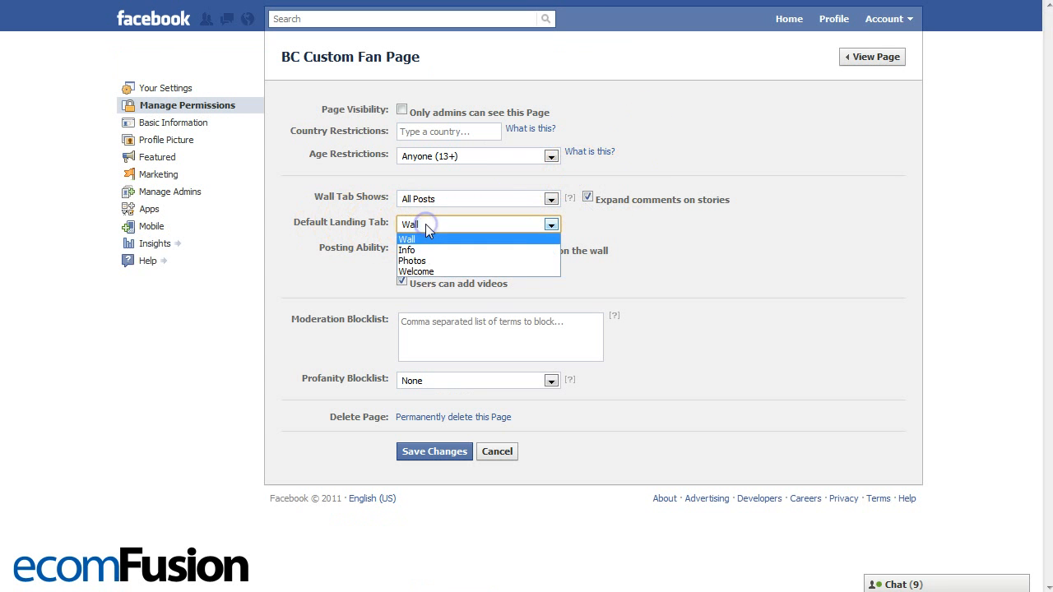
left_click(429, 272)
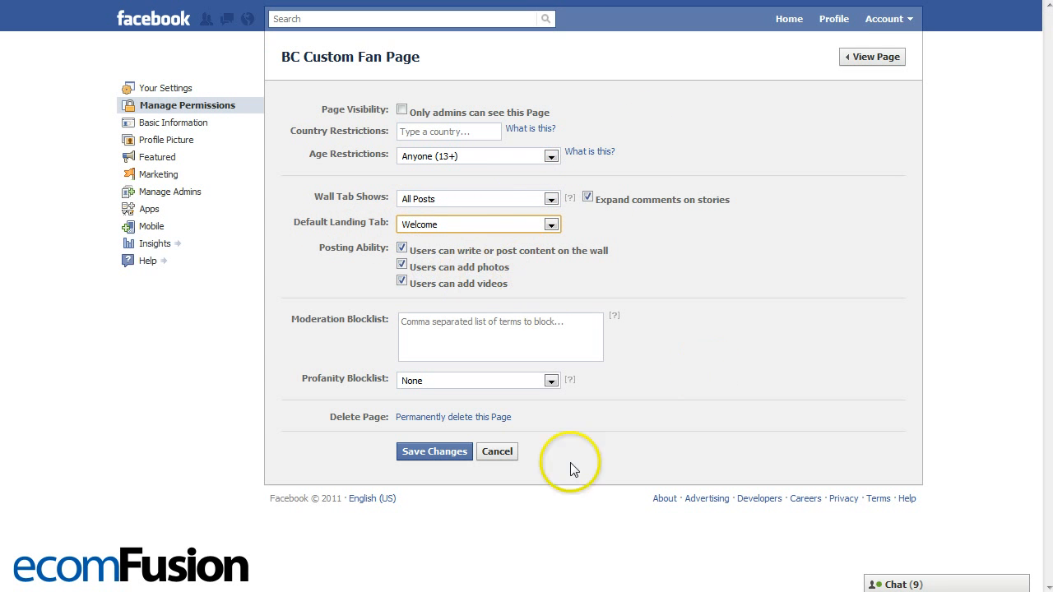
left_click(436, 455)
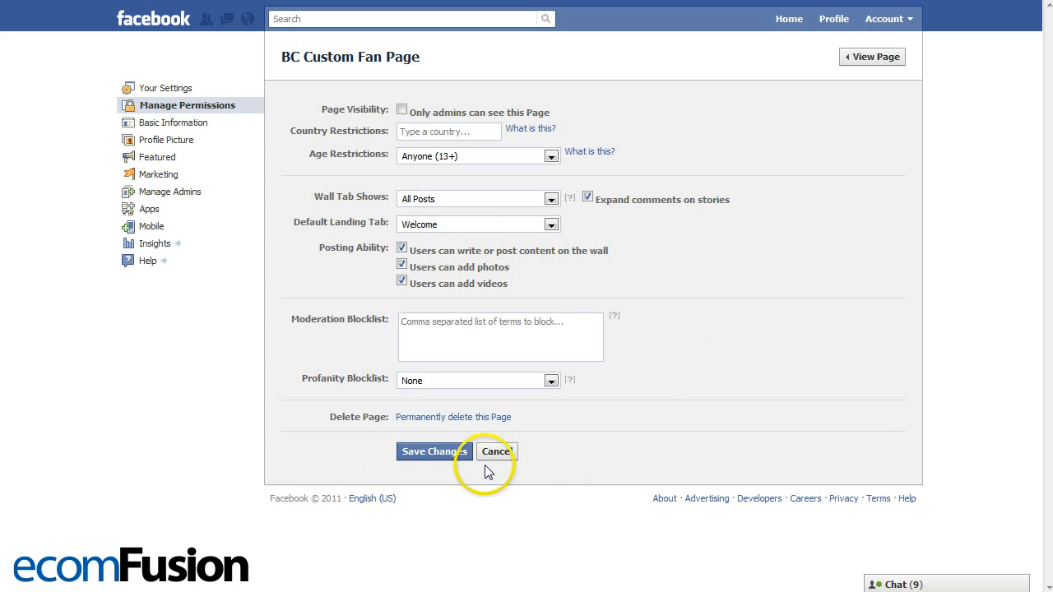
- Return to the fan page and view its Welcome tab again
left_click(857, 58)
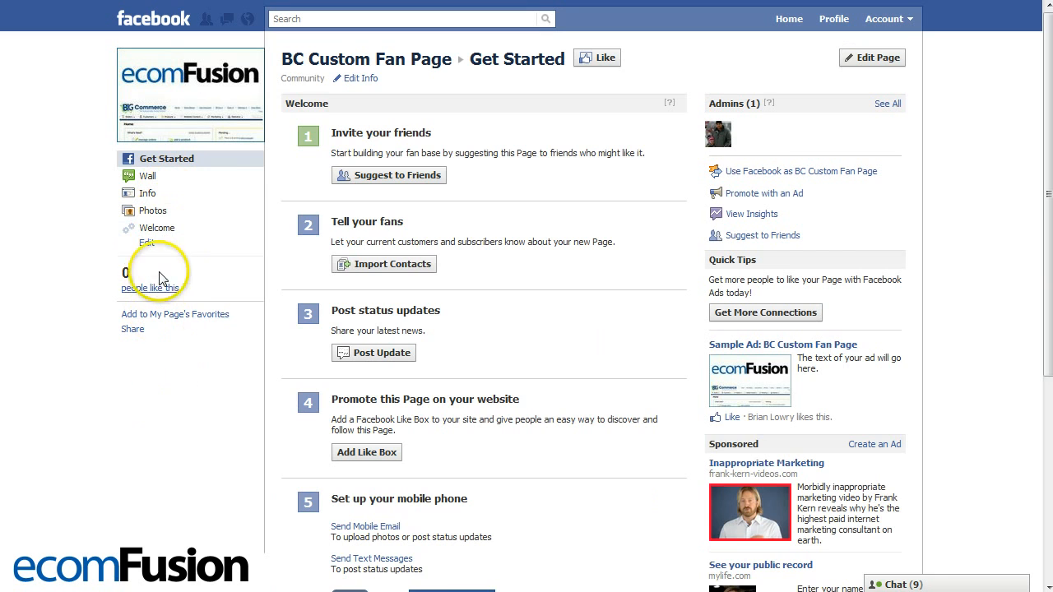
left_click(148, 228)
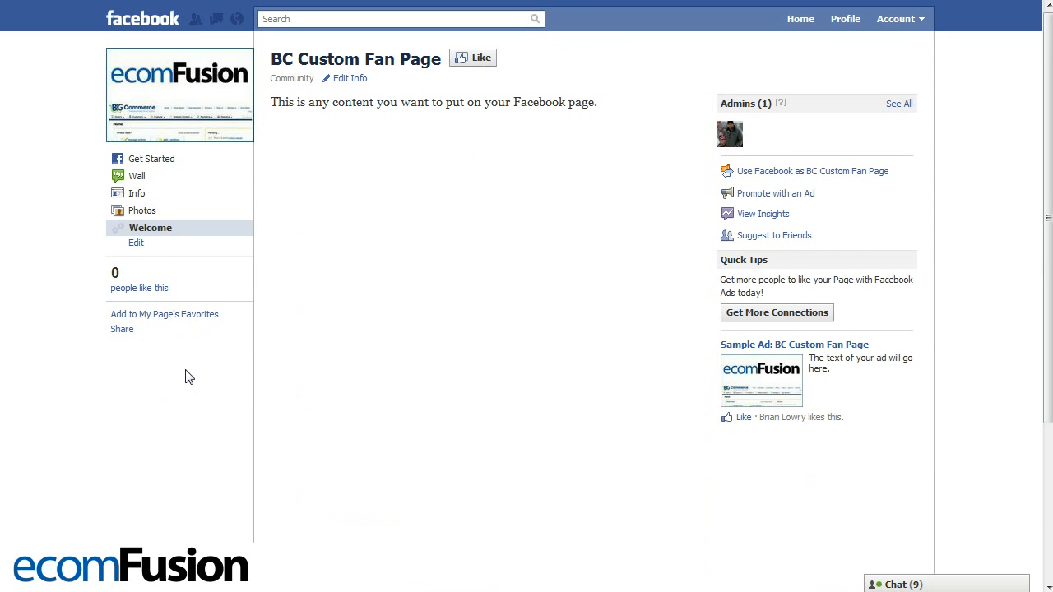
left_click(166, 385)
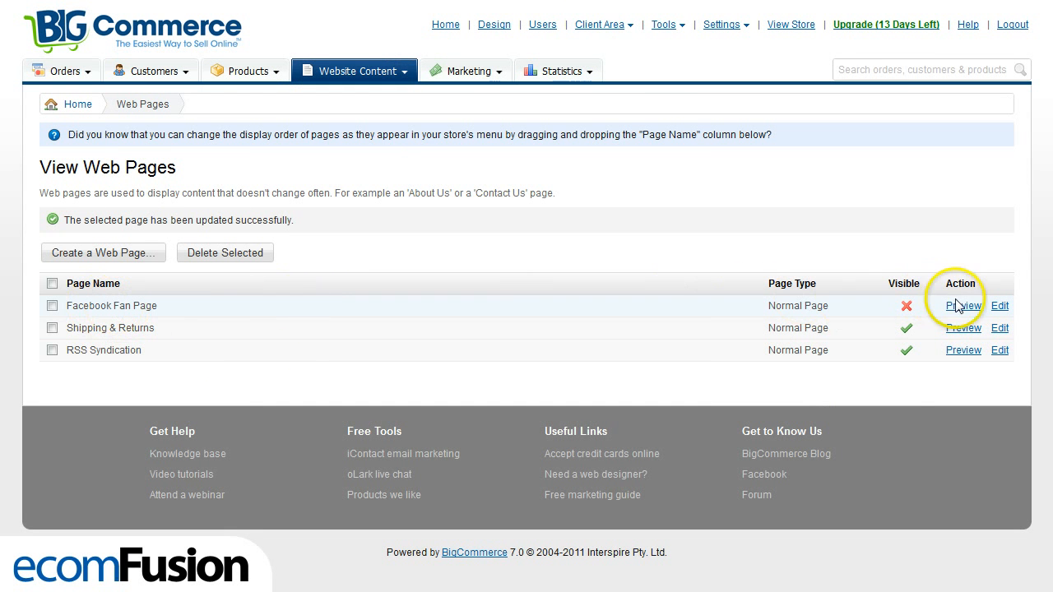
- Open the Facebook Fan Page web page for editing in BigCommerce and start inserting an image on a new line above its text
left_click(1000, 305)
scroll(741, 317, "down", 3)
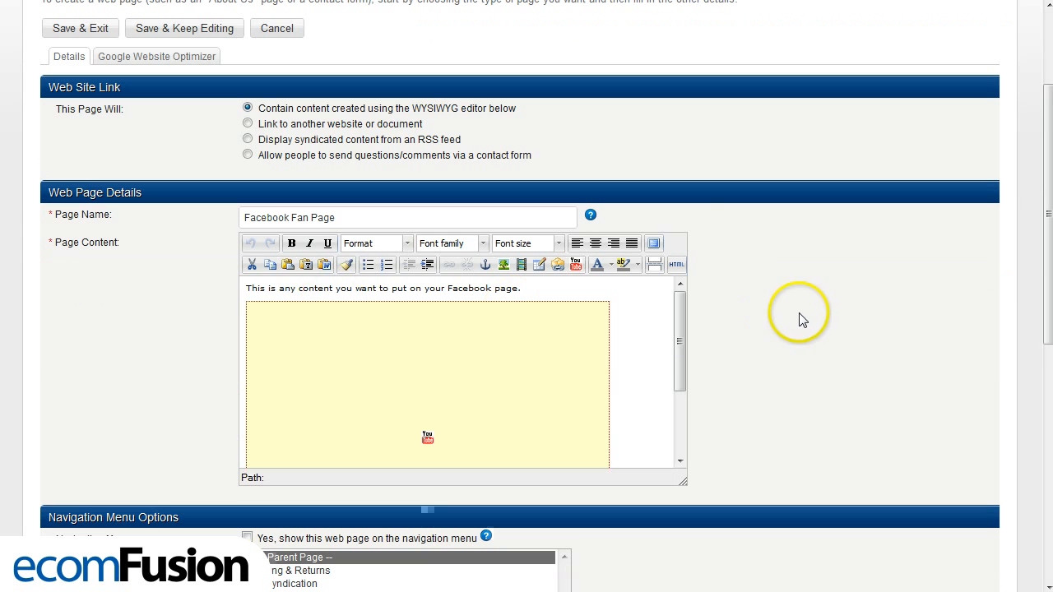
key("Return")
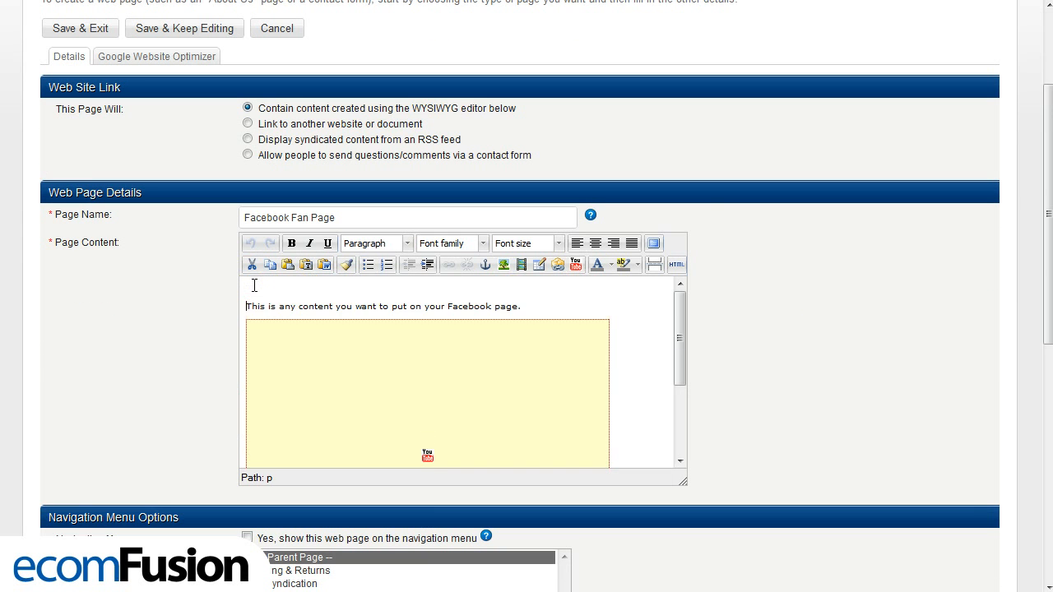
left_click(505, 265)
- Try to upload an image file from the computer for the page content
left_click(482, 159)
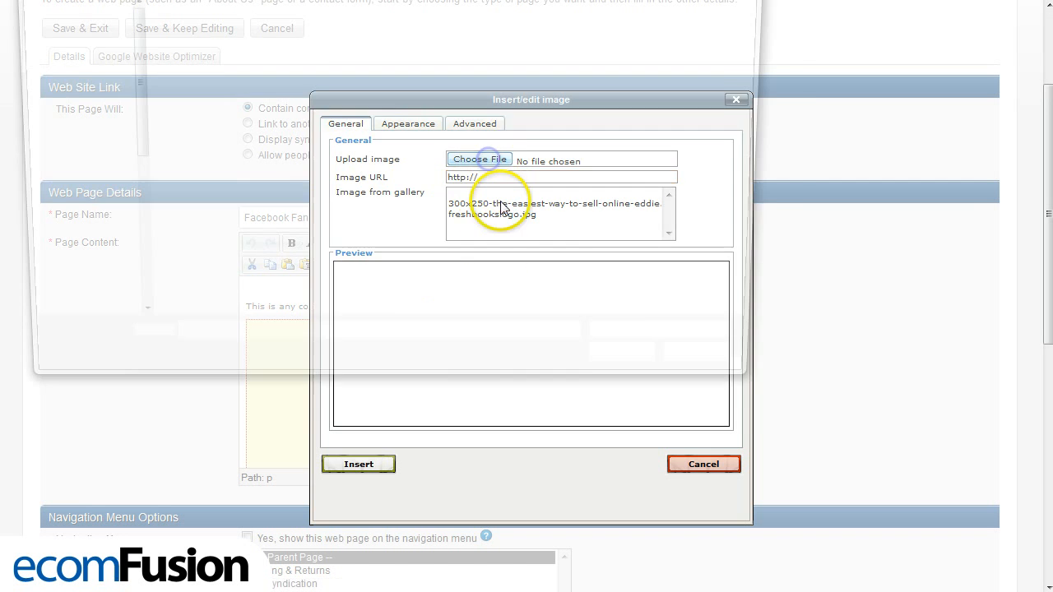
left_click(625, 377)
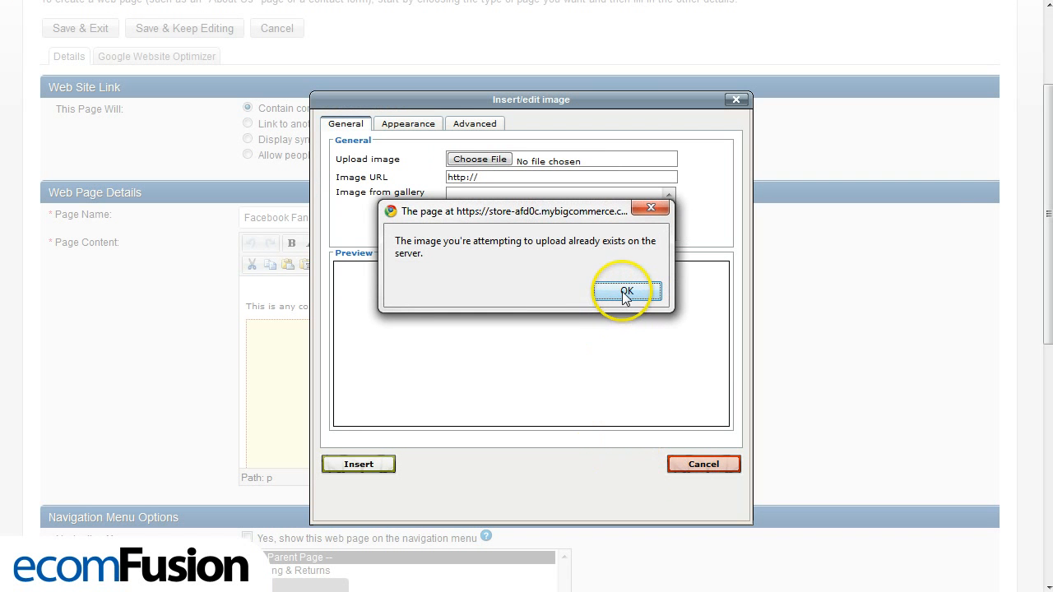
left_click(625, 294)
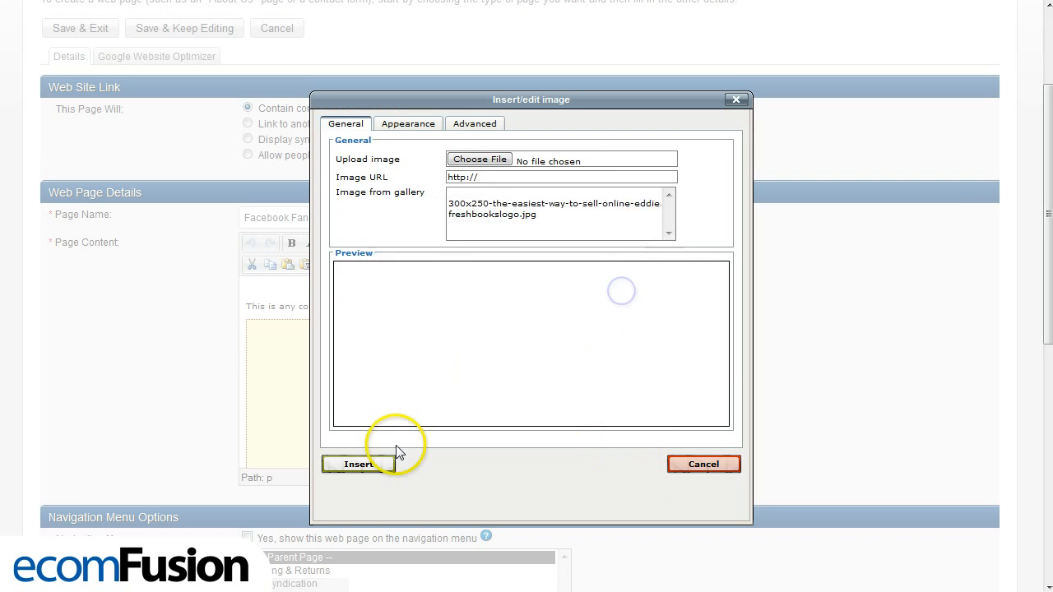
- Insert the gallery image 300x250-the-easiest-way-to-sell-online-eddie above the page text
left_click(507, 214)
left_click(507, 204)
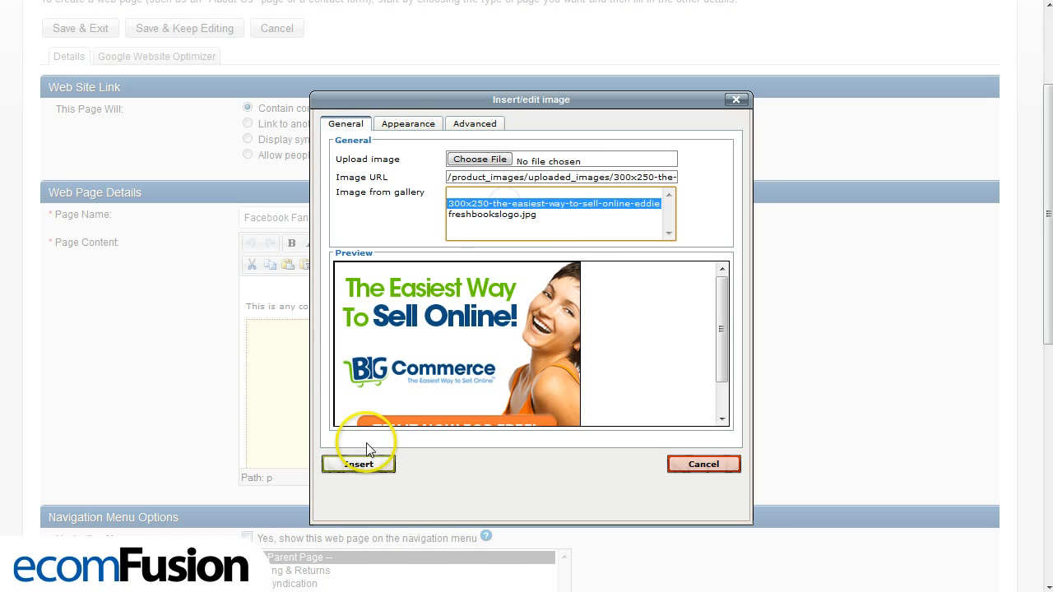
left_click(358, 466)
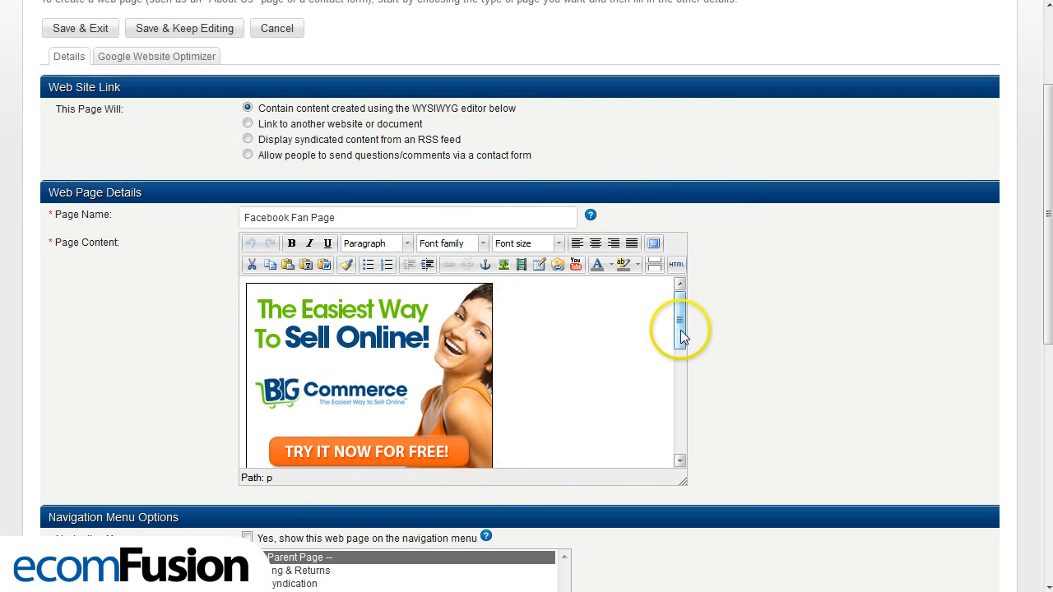
- Try out a link on the words "Facebook page" with the target Open in new window (_blank), and discard it
left_click_drag(680, 330, 687, 366)
left_click(451, 396)
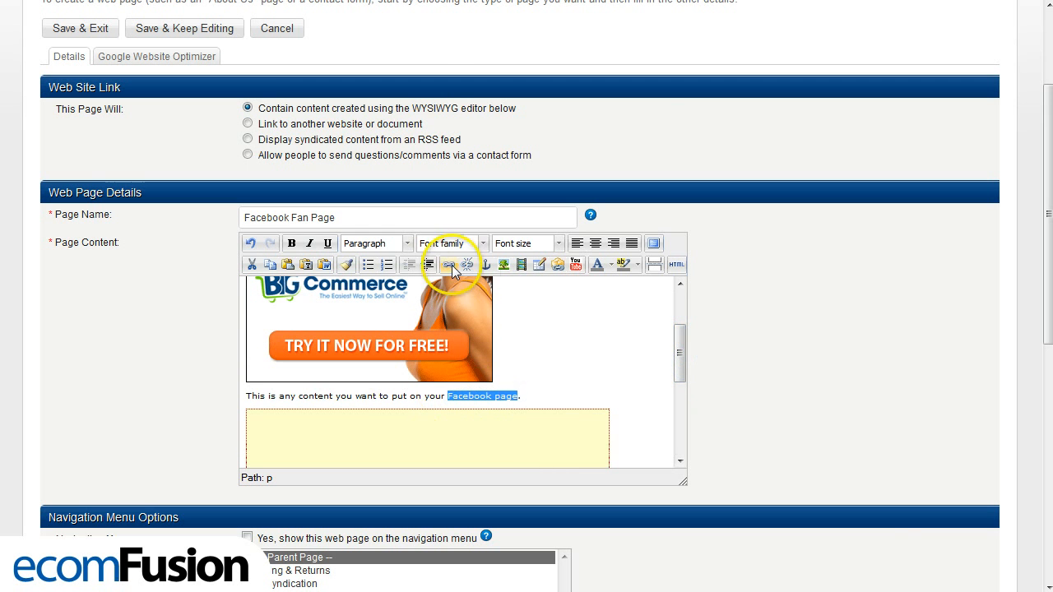
left_click(448, 264)
left_click(504, 239)
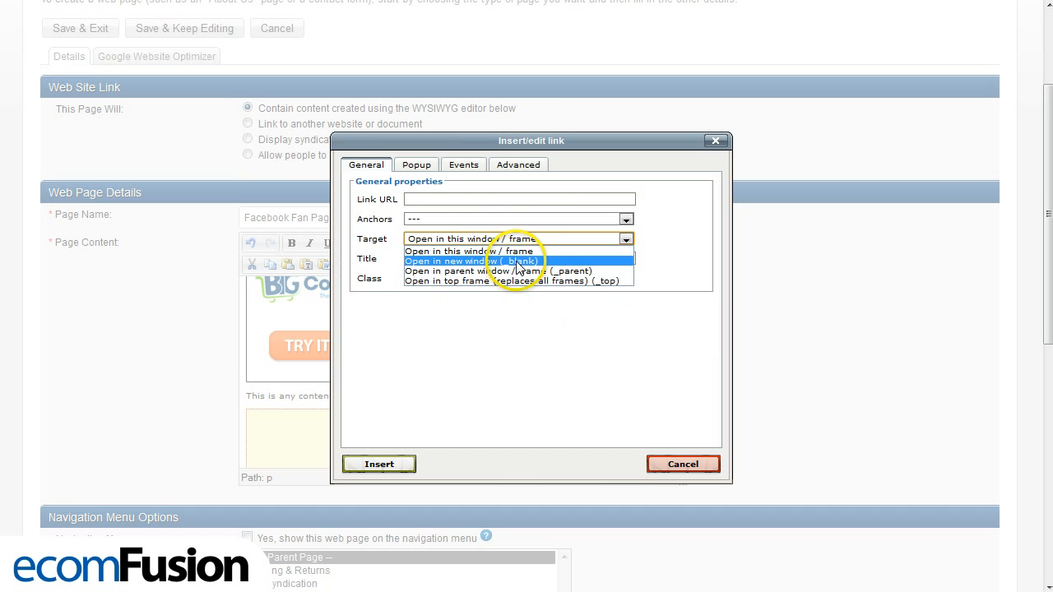
left_click(515, 261)
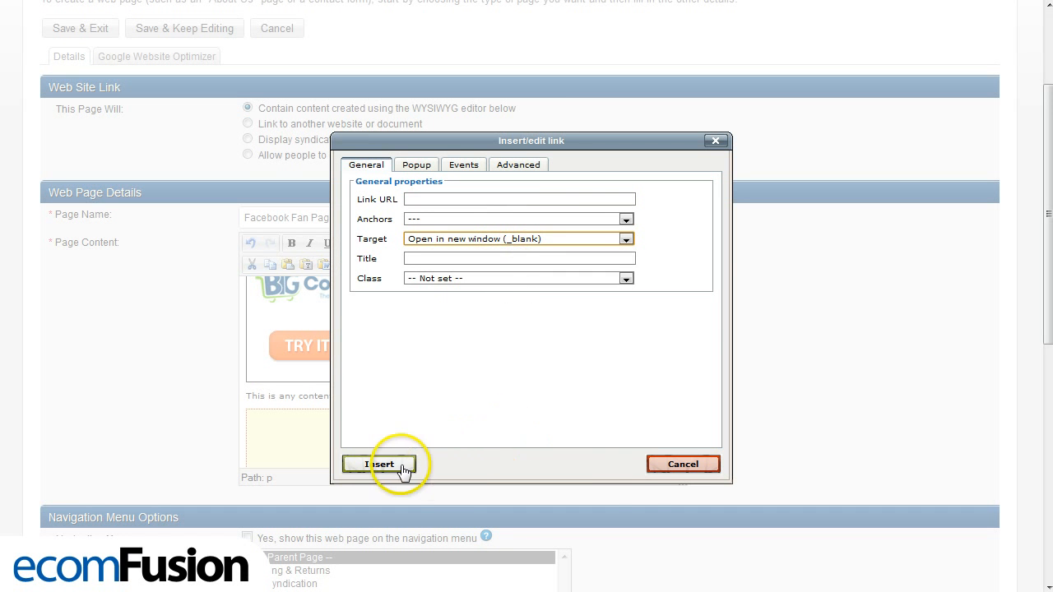
left_click(667, 465)
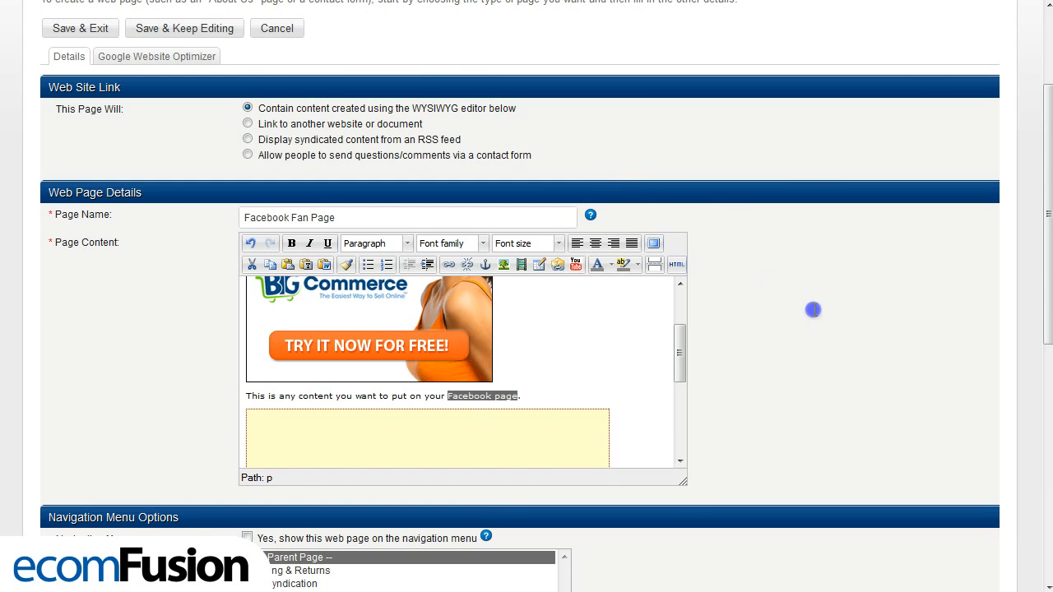
- Save the edited web page in BigCommerce, staying in its editor, and reload the fan page's Welcome tab in Facebook to check the inserted image
scroll(803, 346, "down", 6)
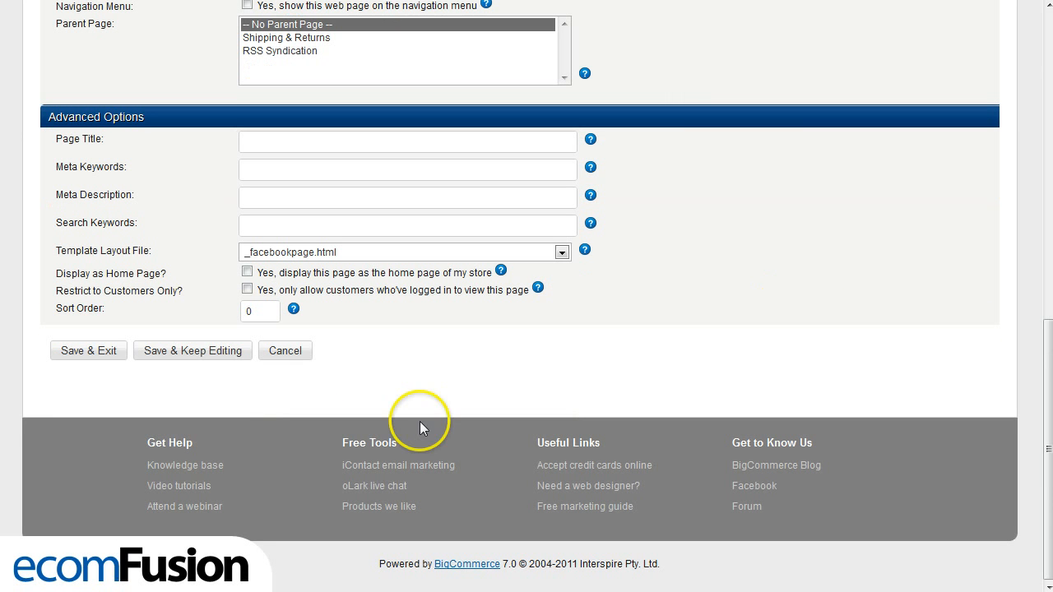
left_click(156, 351)
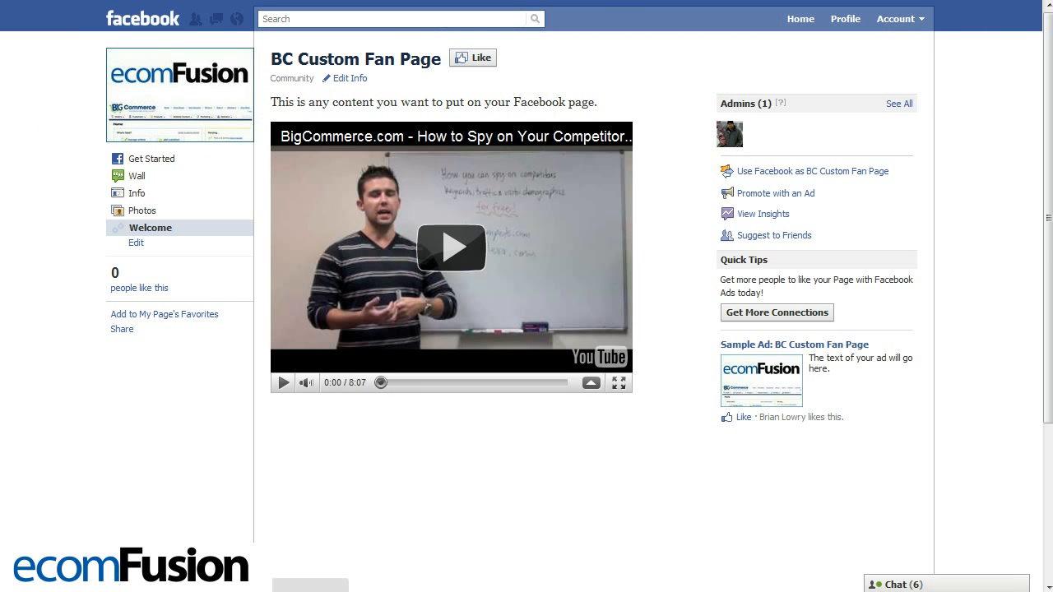
key("F5")
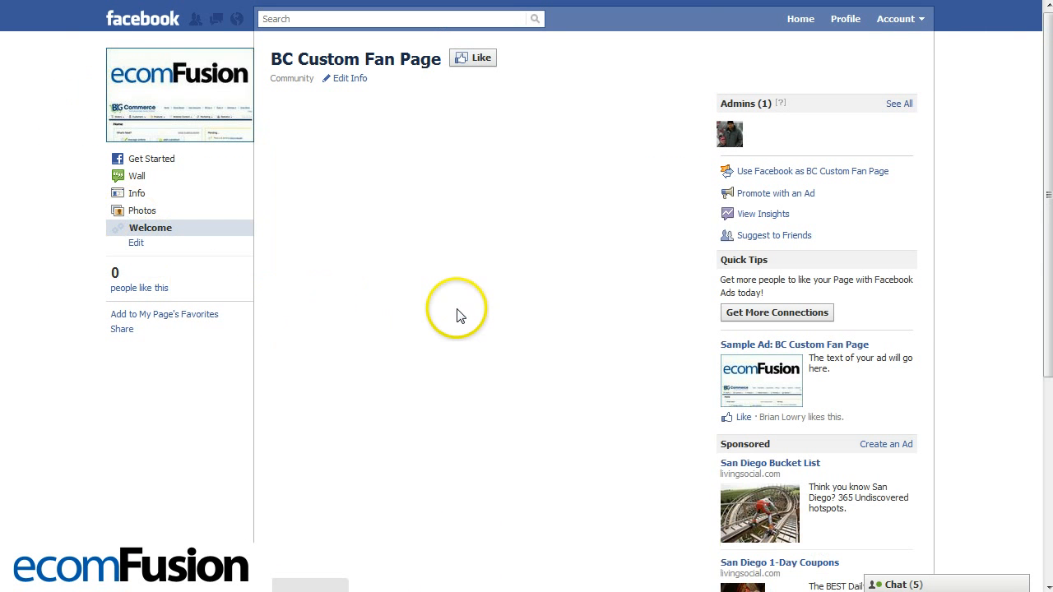
scroll(583, 228, "down", 5)
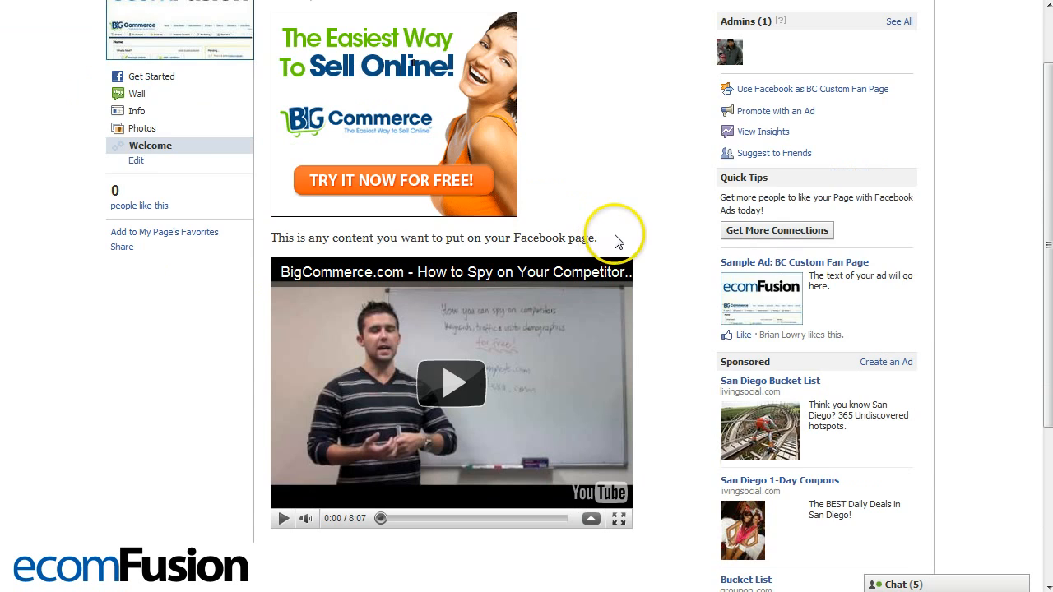
scroll(654, 261, "up", 5)
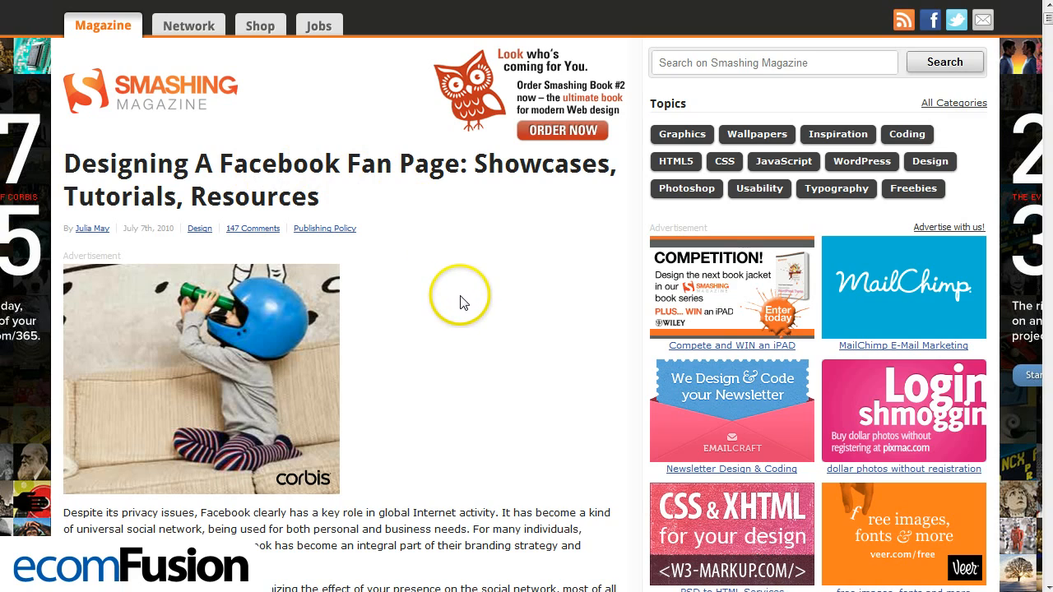
- Look through the fan page design examples in the Smashing Magazine article "Designing A Facebook Fan Page: Showcases, Tutorials, Resources"
scroll(462, 296, "down", 15)
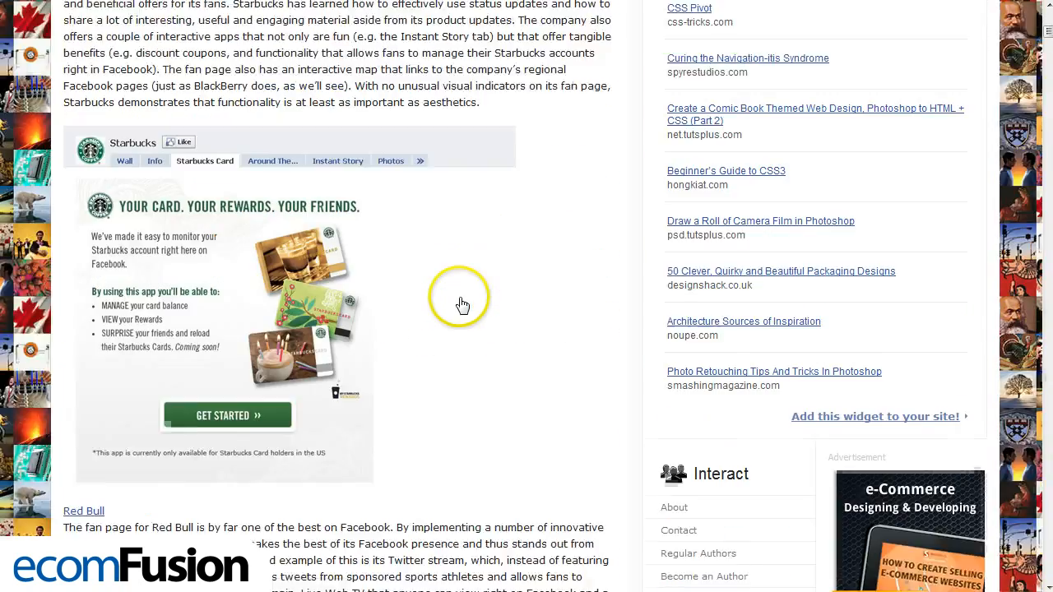
scroll(462, 304, "down", 15)
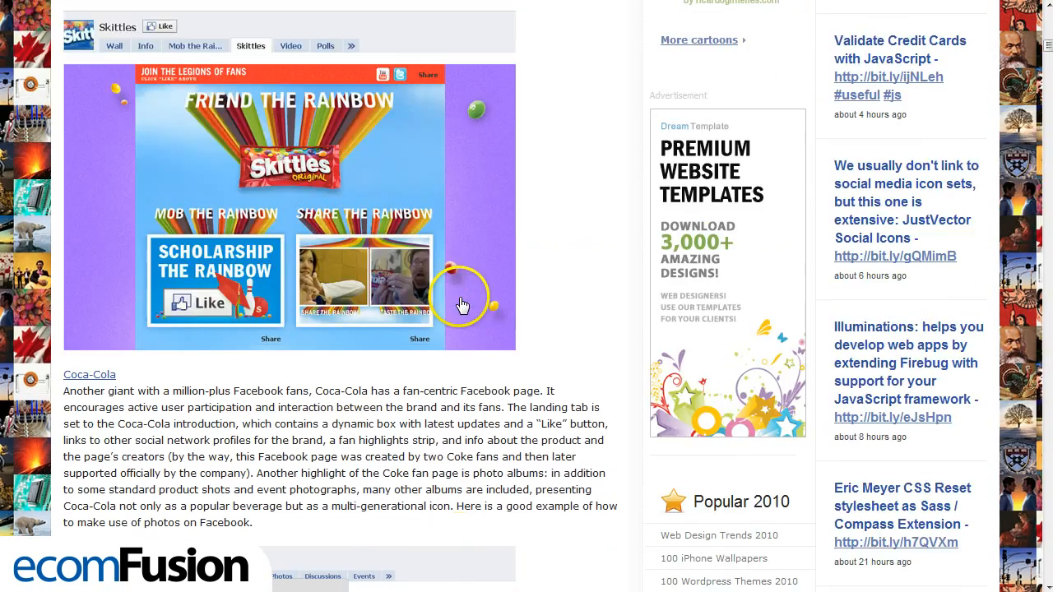
scroll(461, 305, "down", 12)
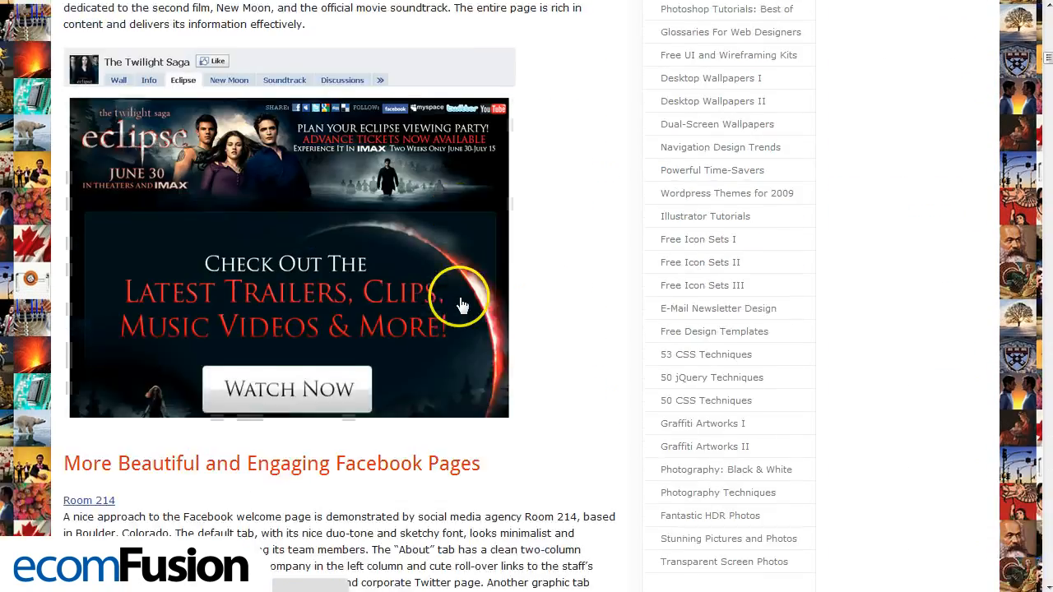
scroll(461, 300, "down", 5)
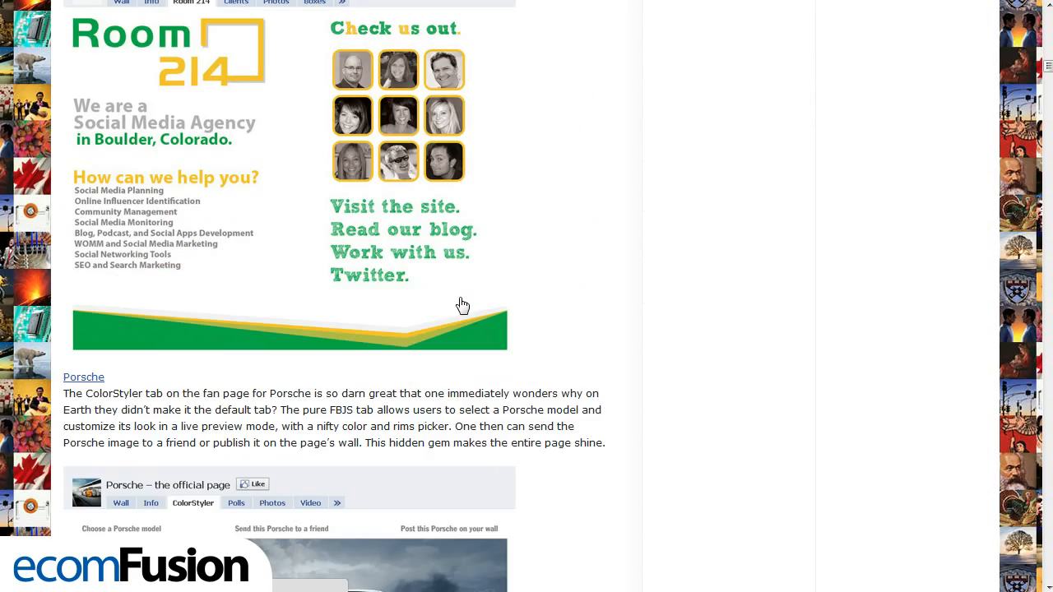